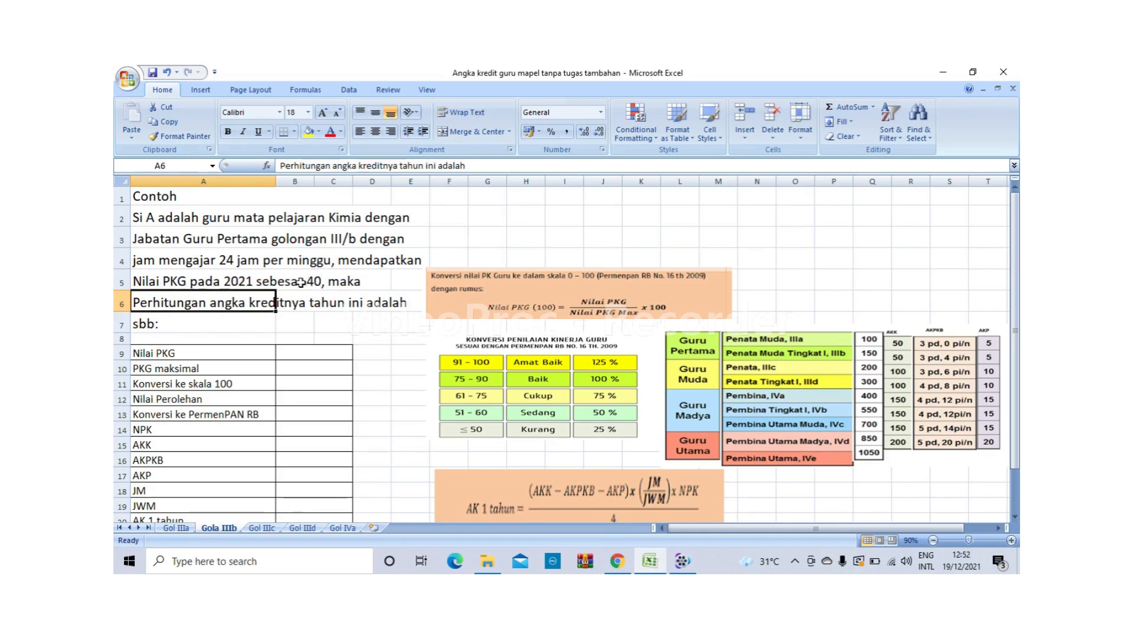
- Enter 40 as the Nilai PKG and 56 as the PKG maksimal in the calculation table
scroll(306, 287, down, 1)
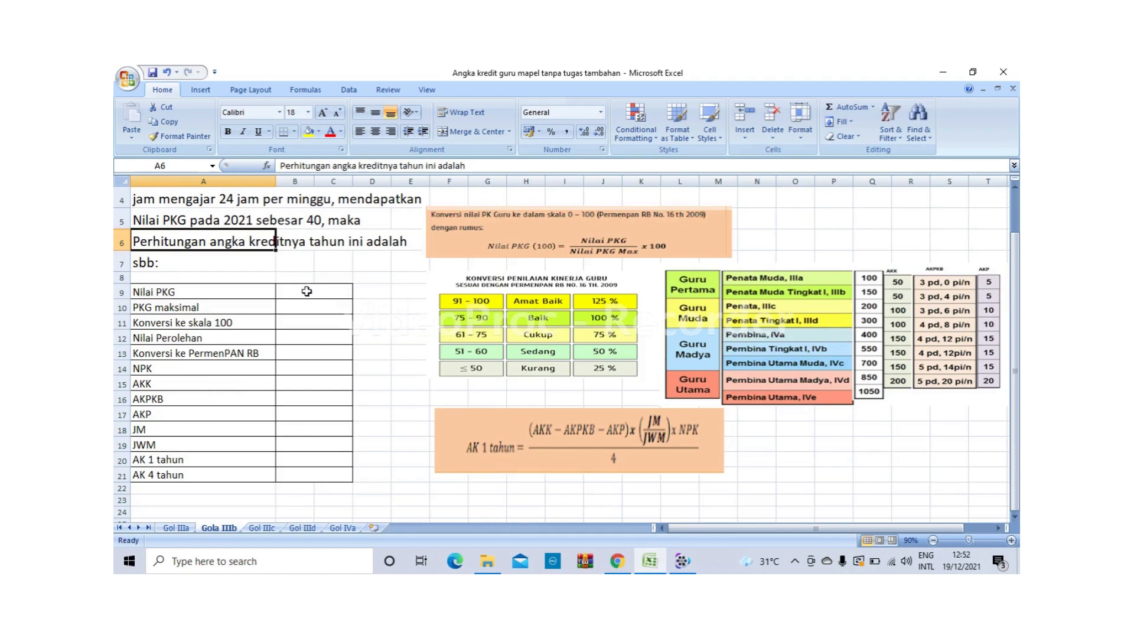
click(306, 291)
text(40)
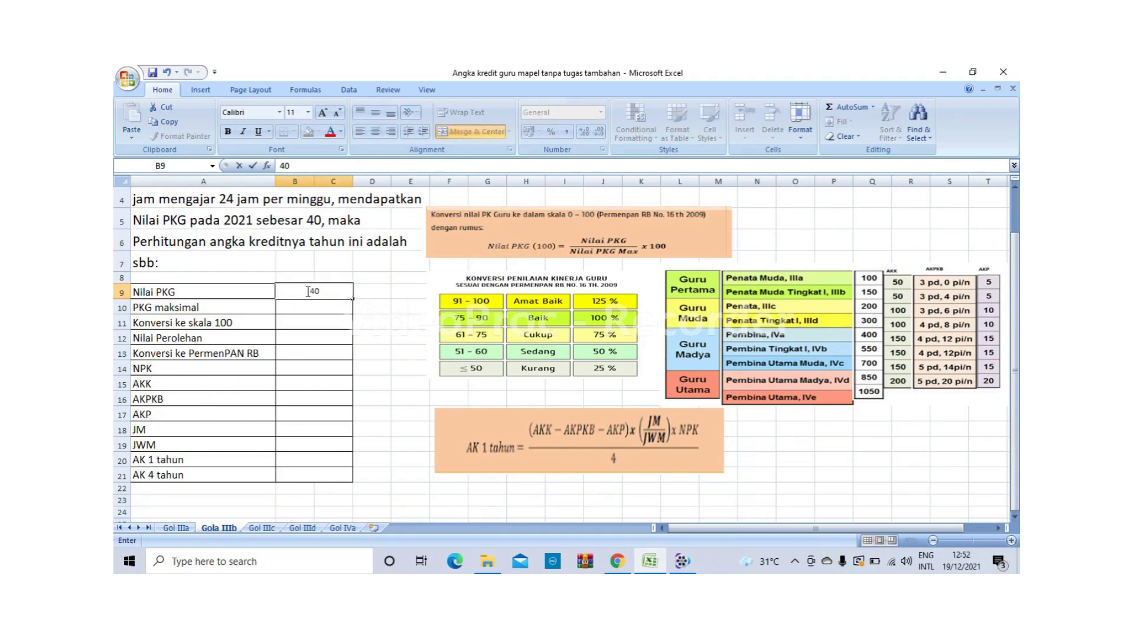
key(Return)
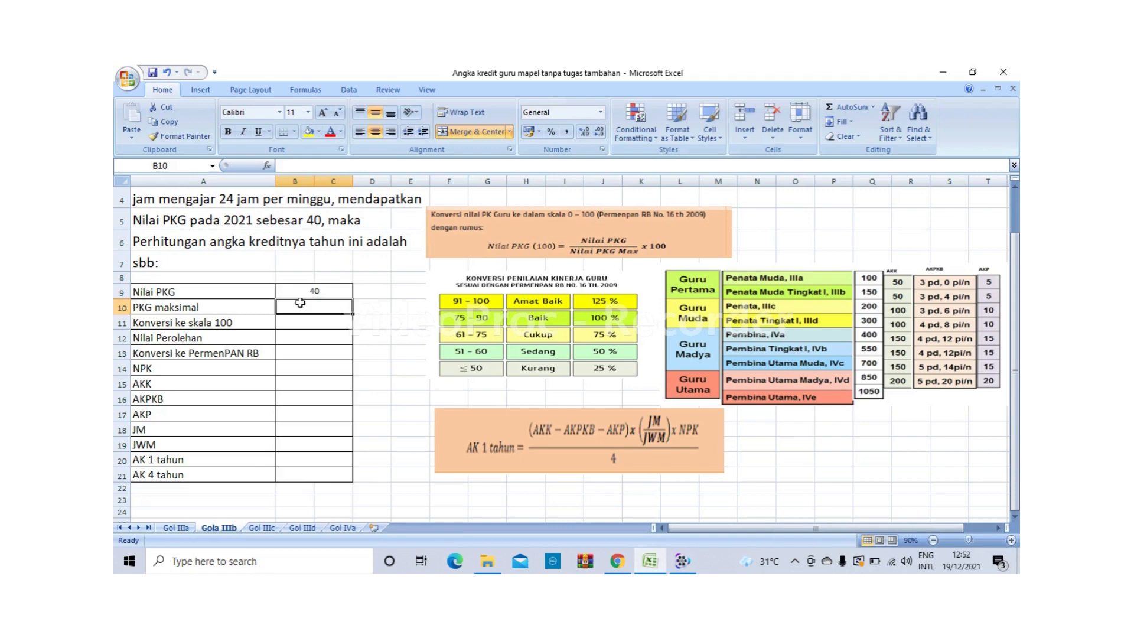
text(56)
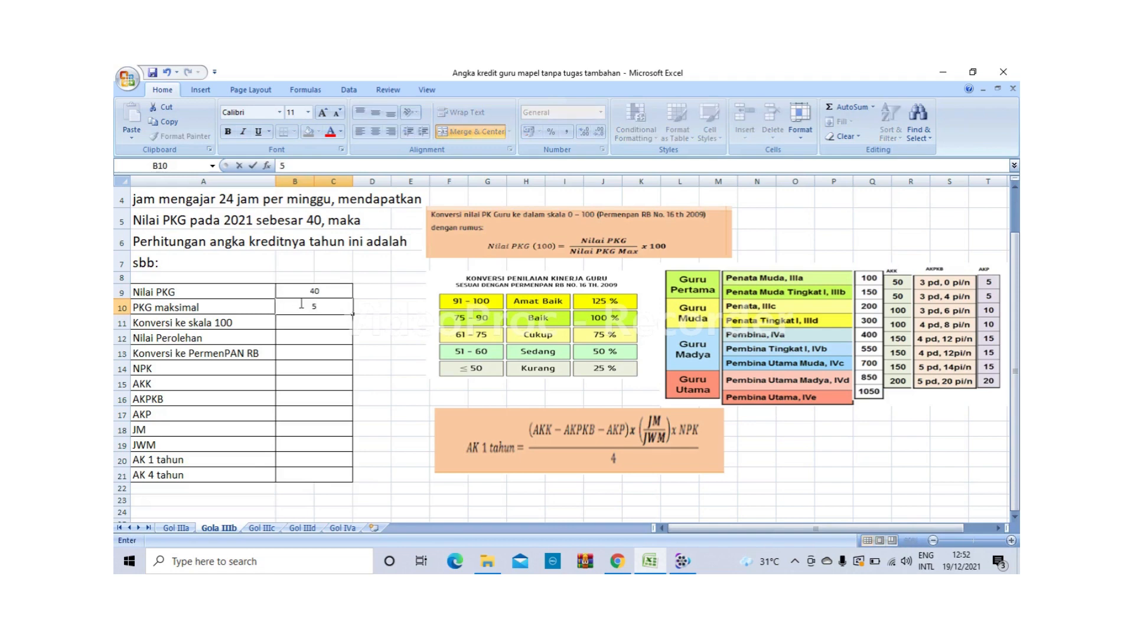
- Calculate Konversi ke skala 100 with =(40)/(56)*100 and enter 71,42 as the Nilai Perolehan
click(315, 319)
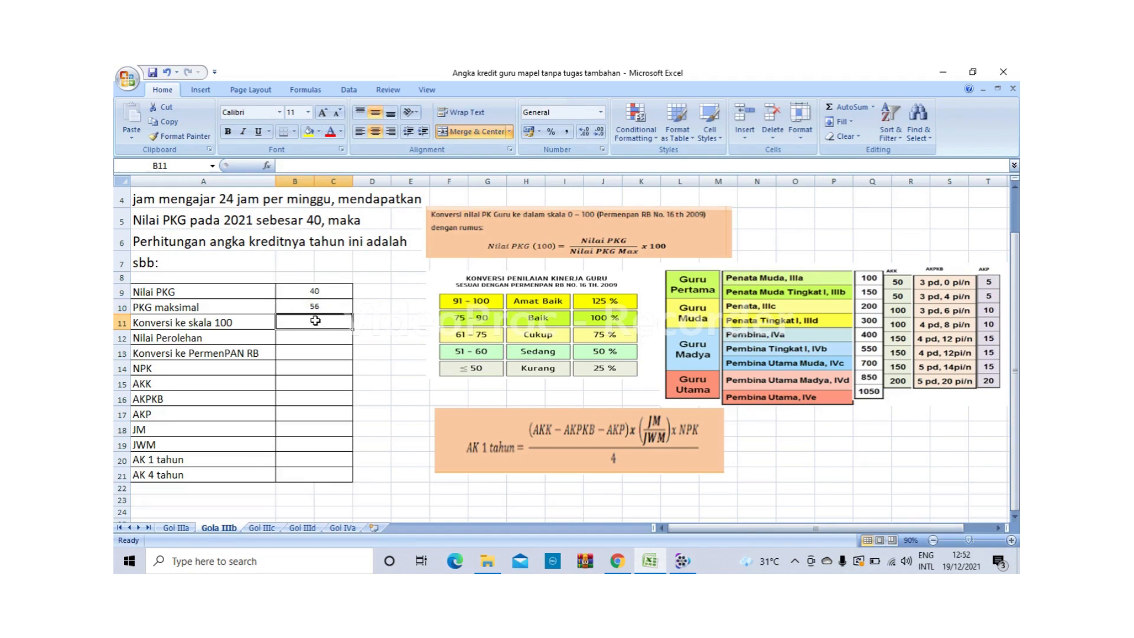
text(=)
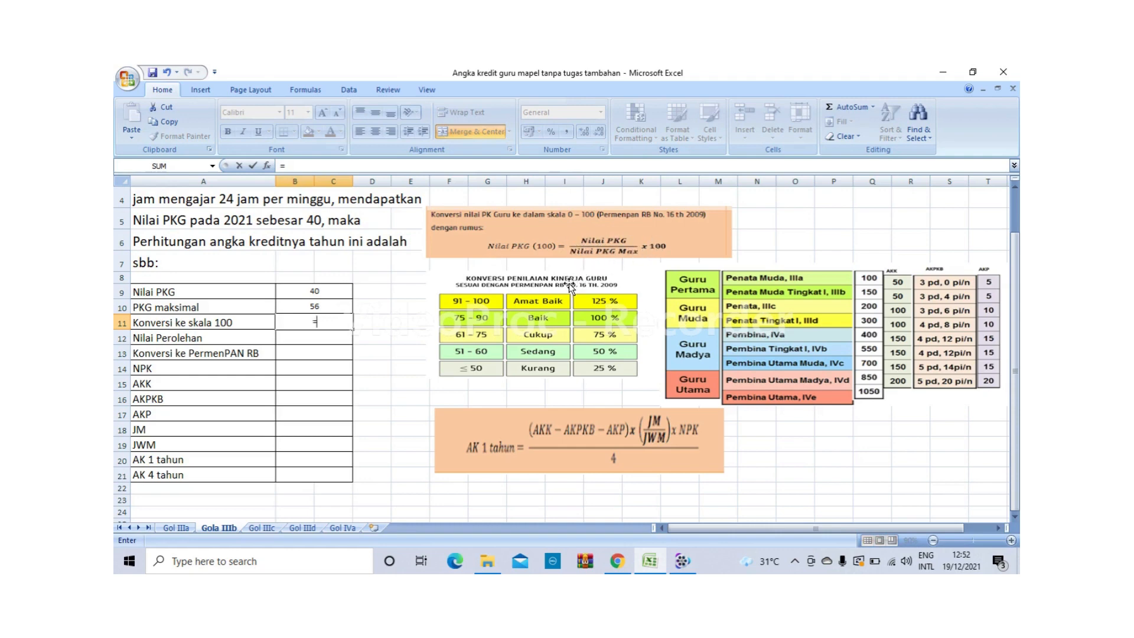
text((40)/(56)*100)
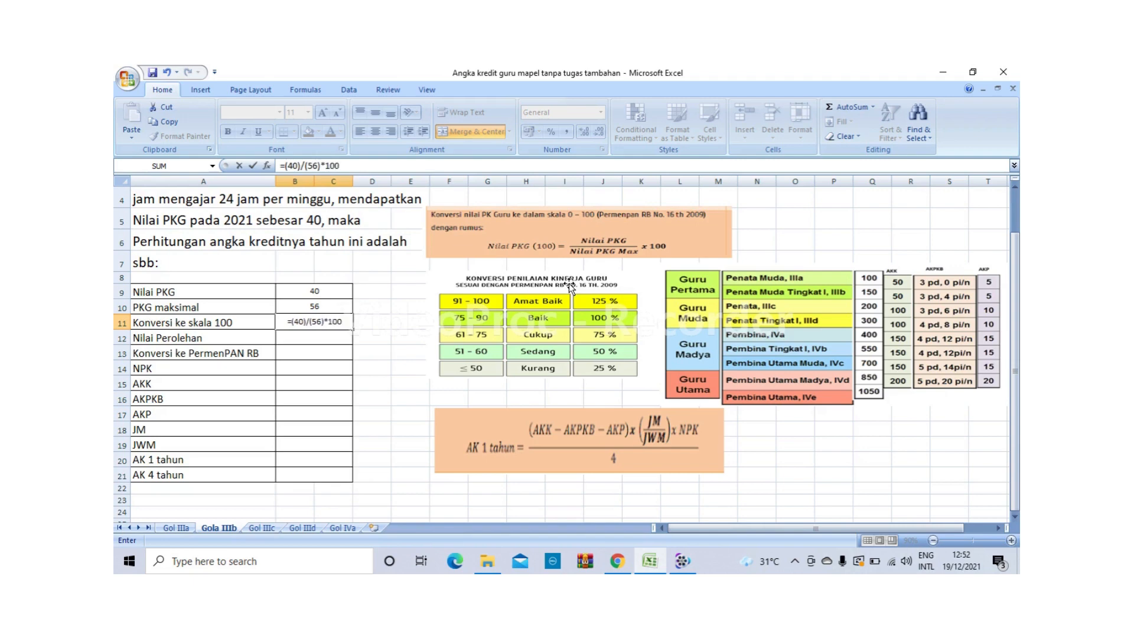
key(Return)
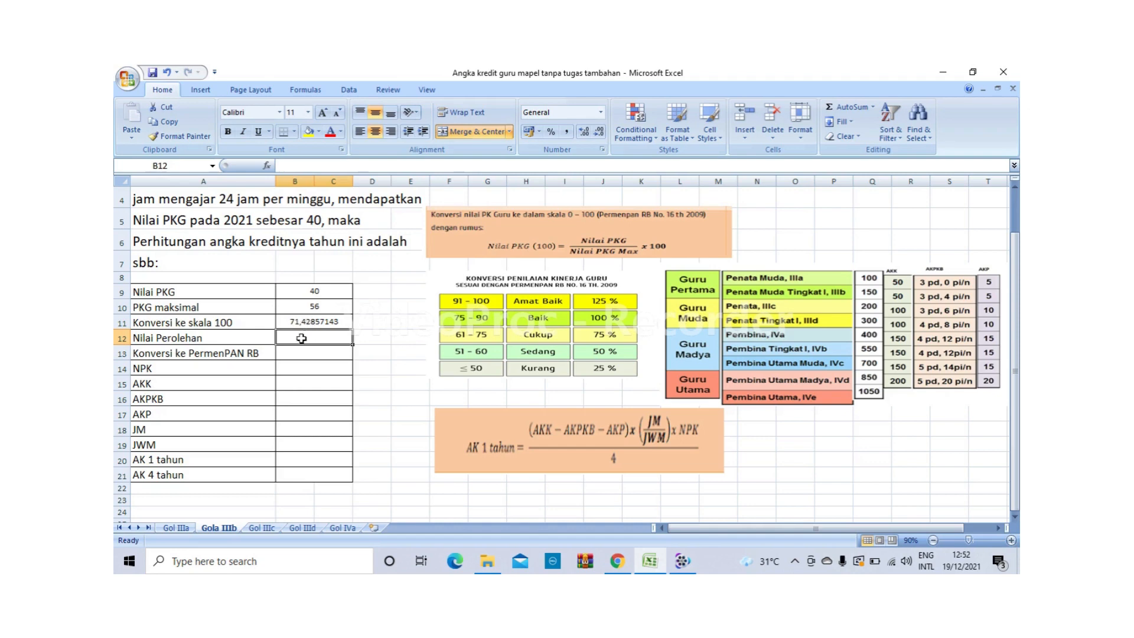
text(71,)
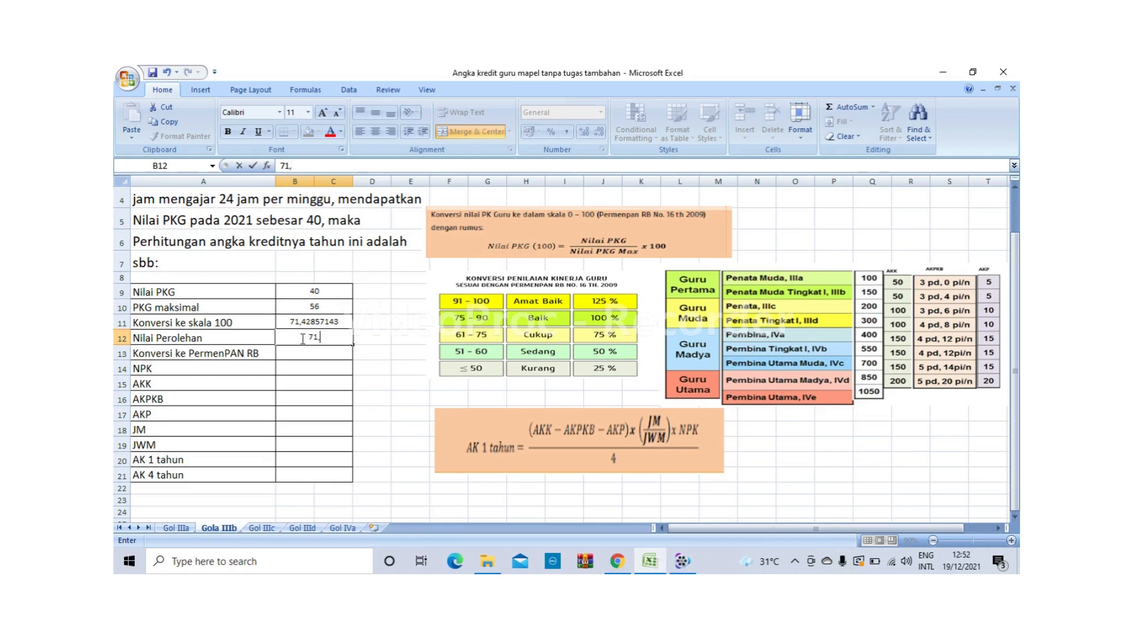
text(42)
- Set Konversi ke PermenPAN RB to Cukup and the NPK to 75%
click(306, 353)
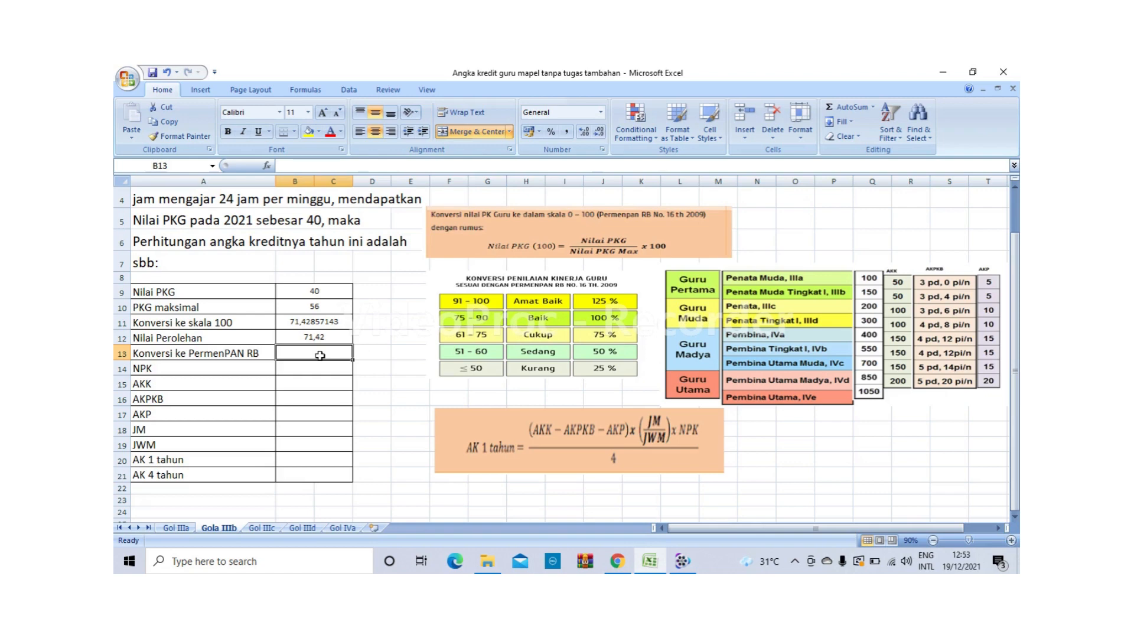
text(Cukup)
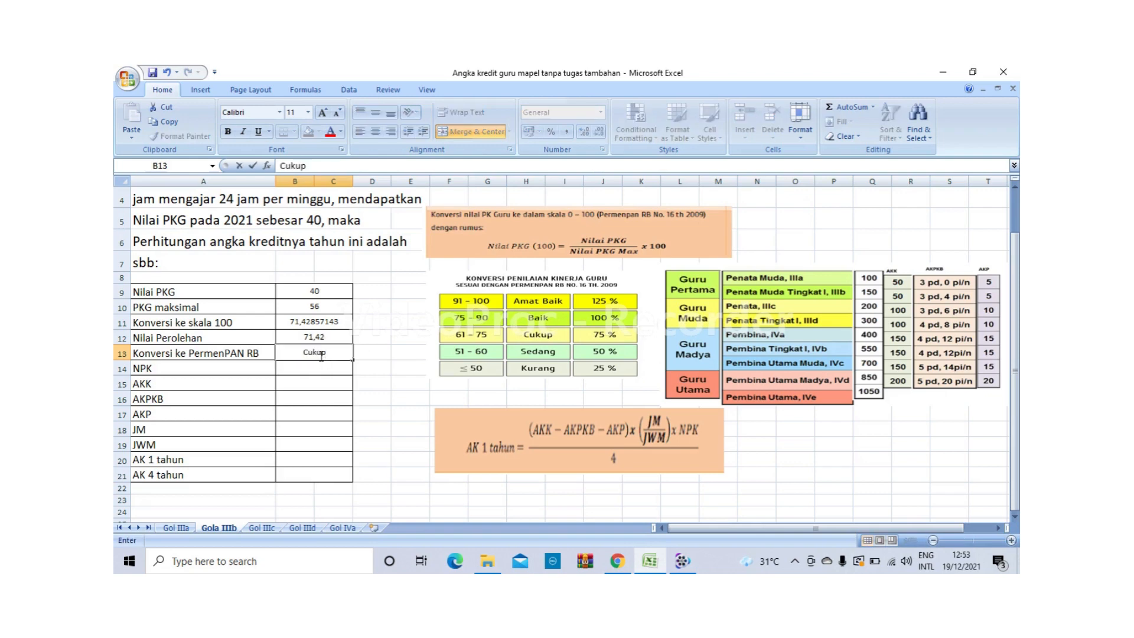
key(Return)
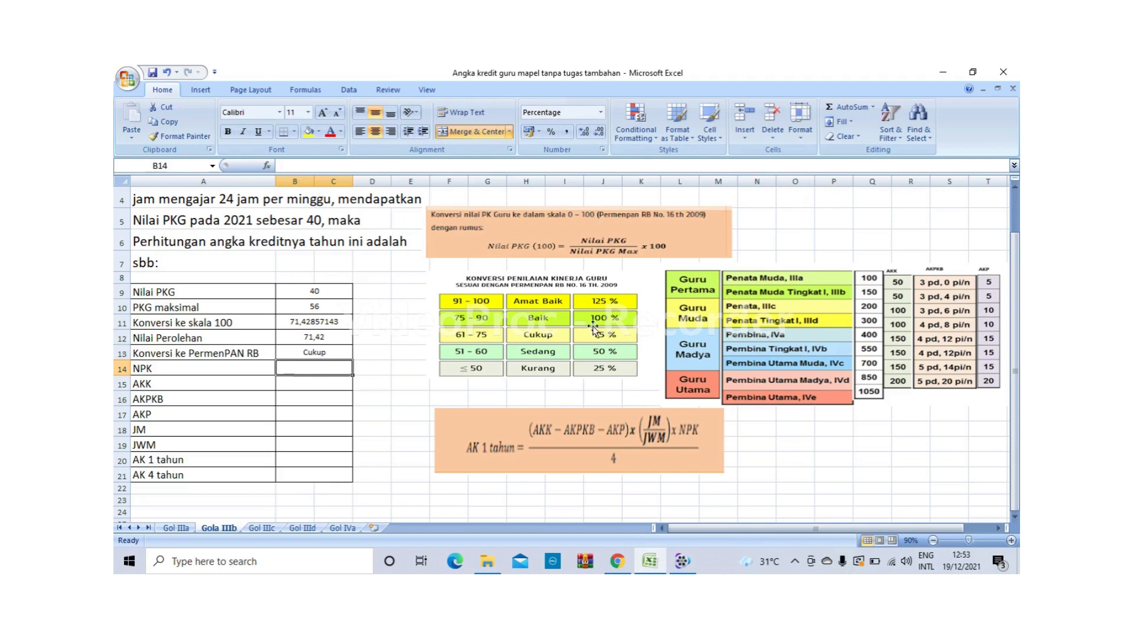
text(75%)
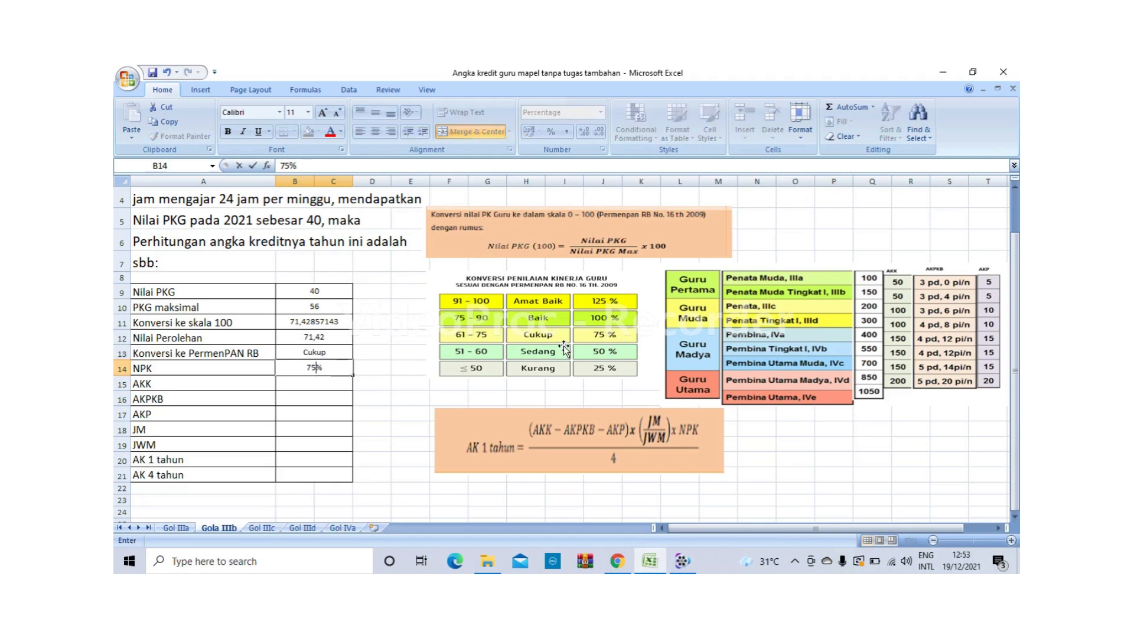
- Fill in the credit figures for golongan IIIb: AKK 50, AKPKB 7 and AKP 5
click(312, 383)
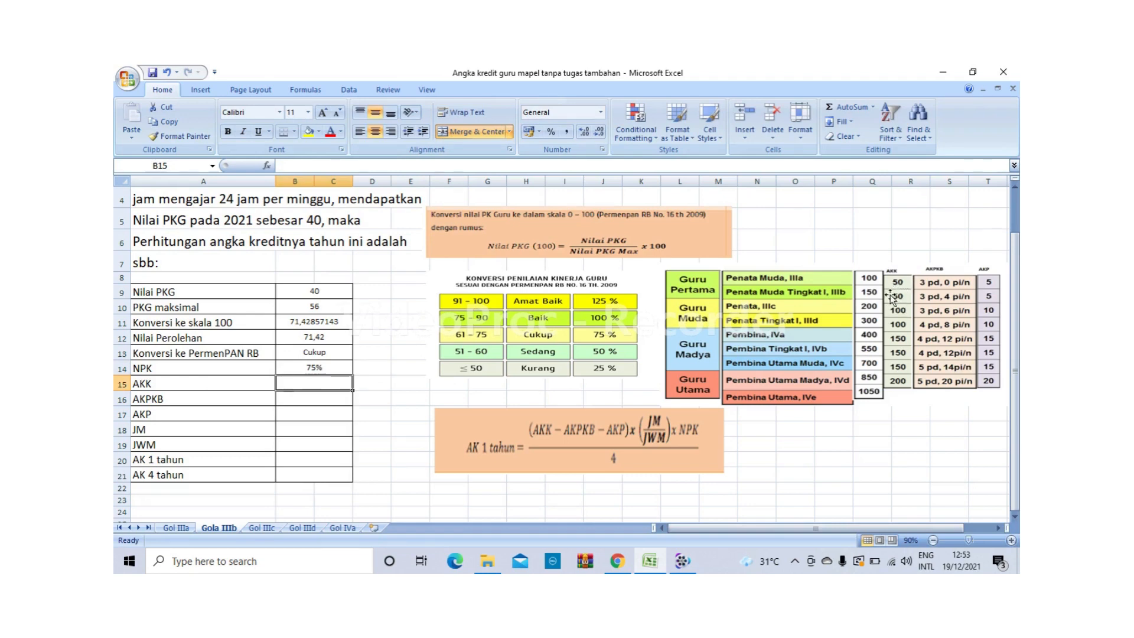
text(50)
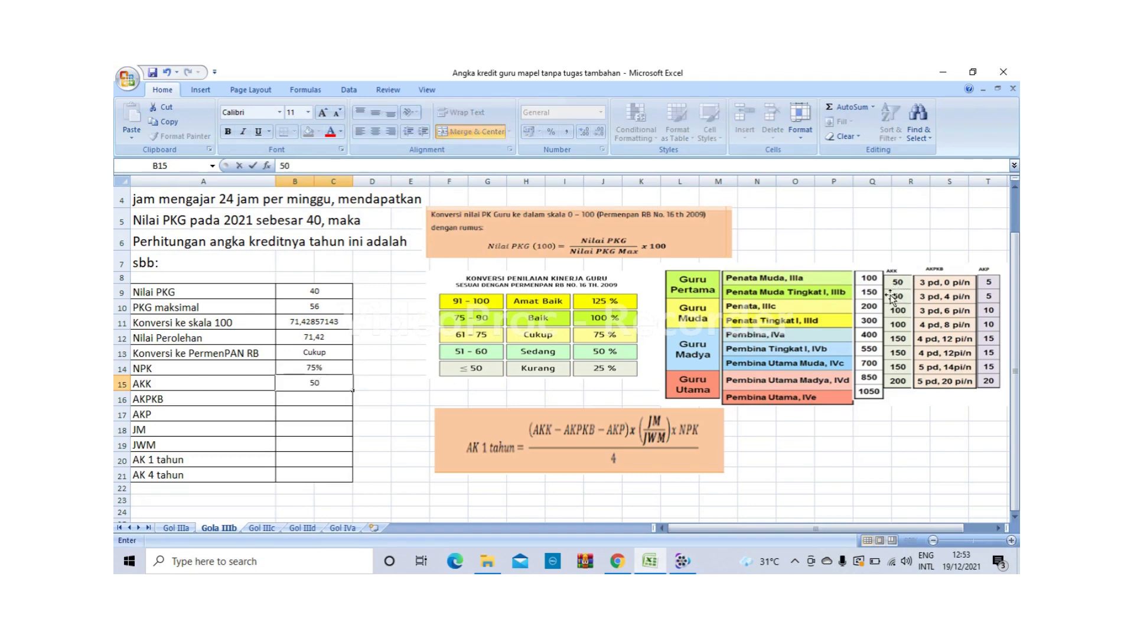
click(329, 401)
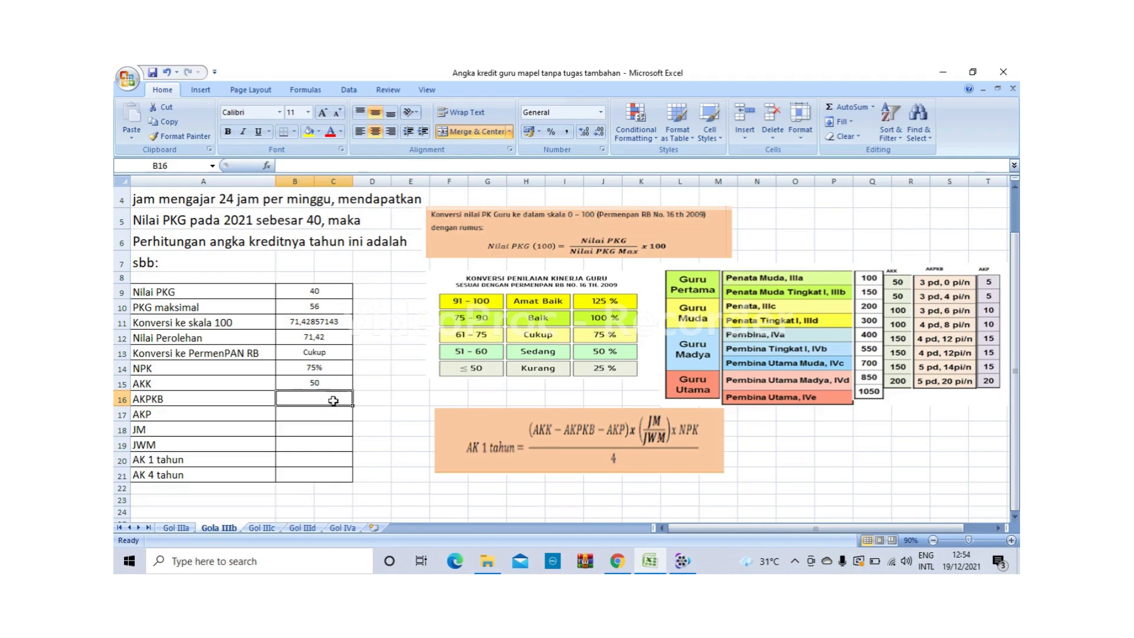
text(7)
key(Return)
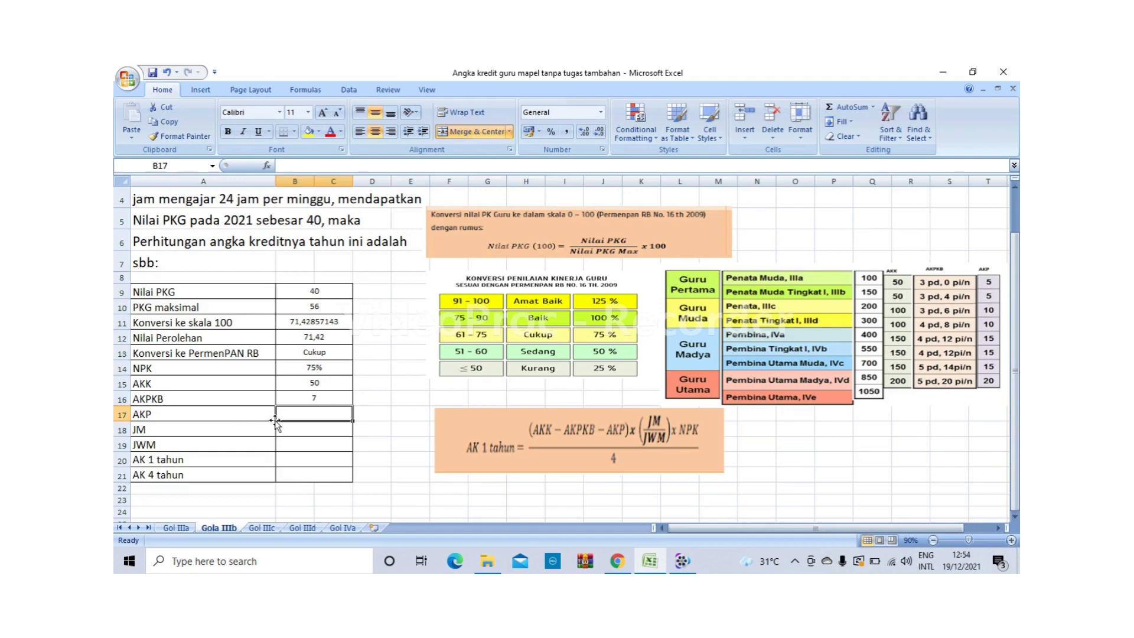
text(5)
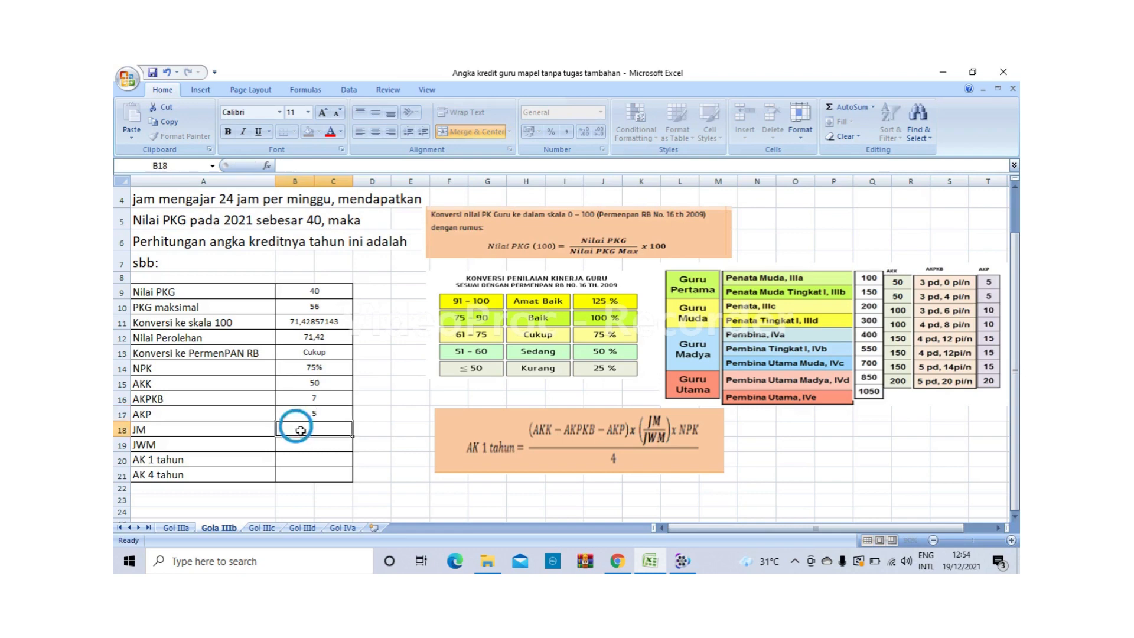
key(Return)
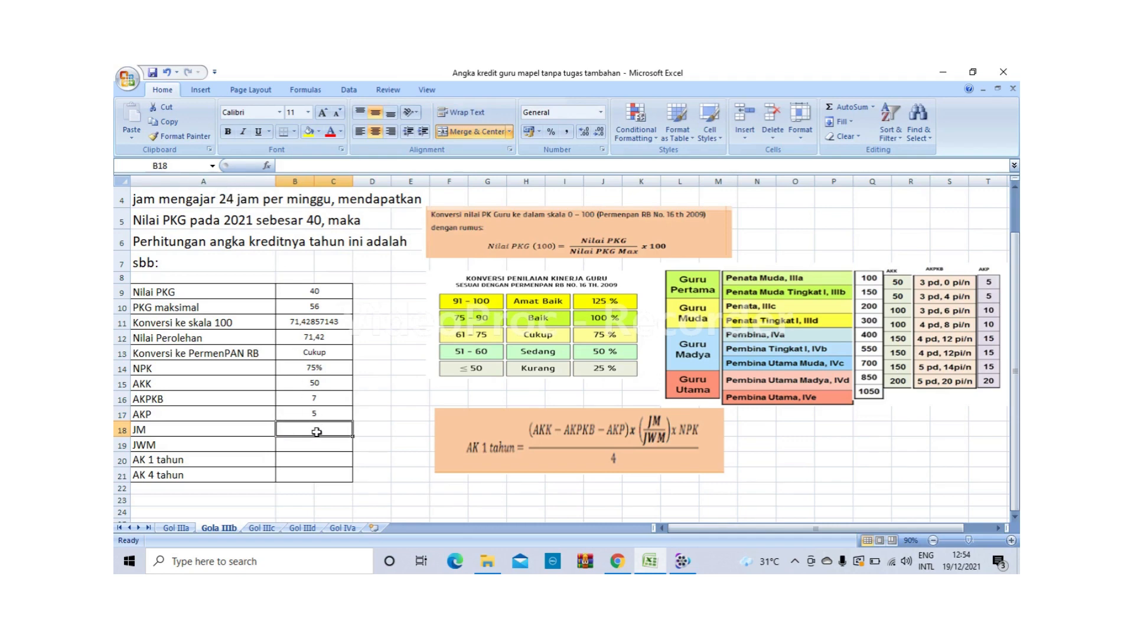
- Enter 24 for both teaching-hour rows, JM and JWM
text(24)
key(Return)
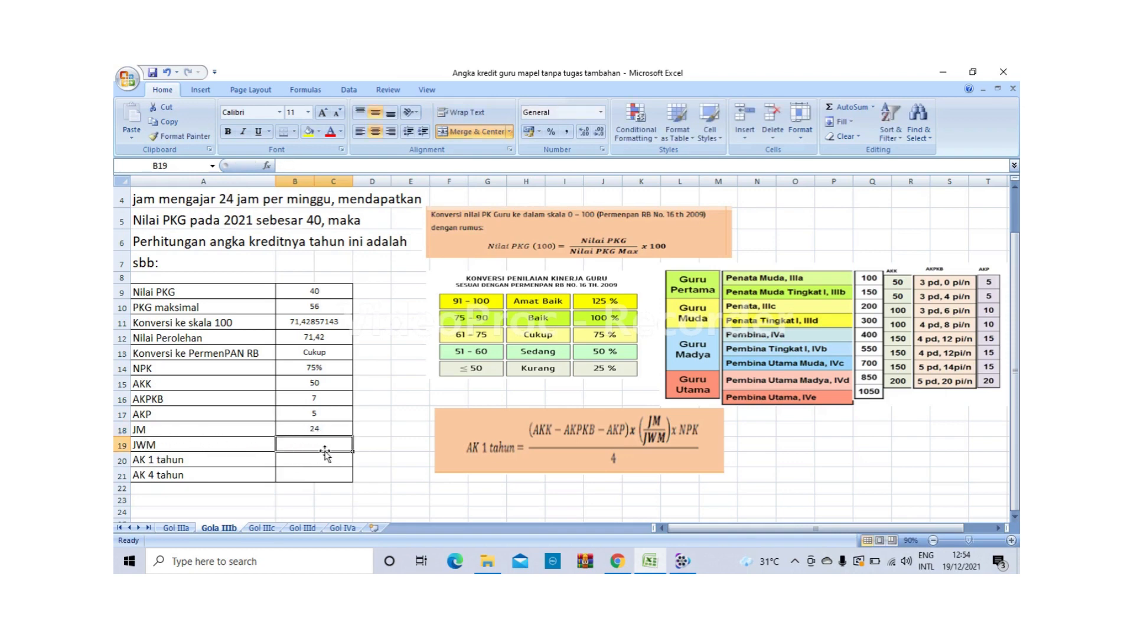
text(24)
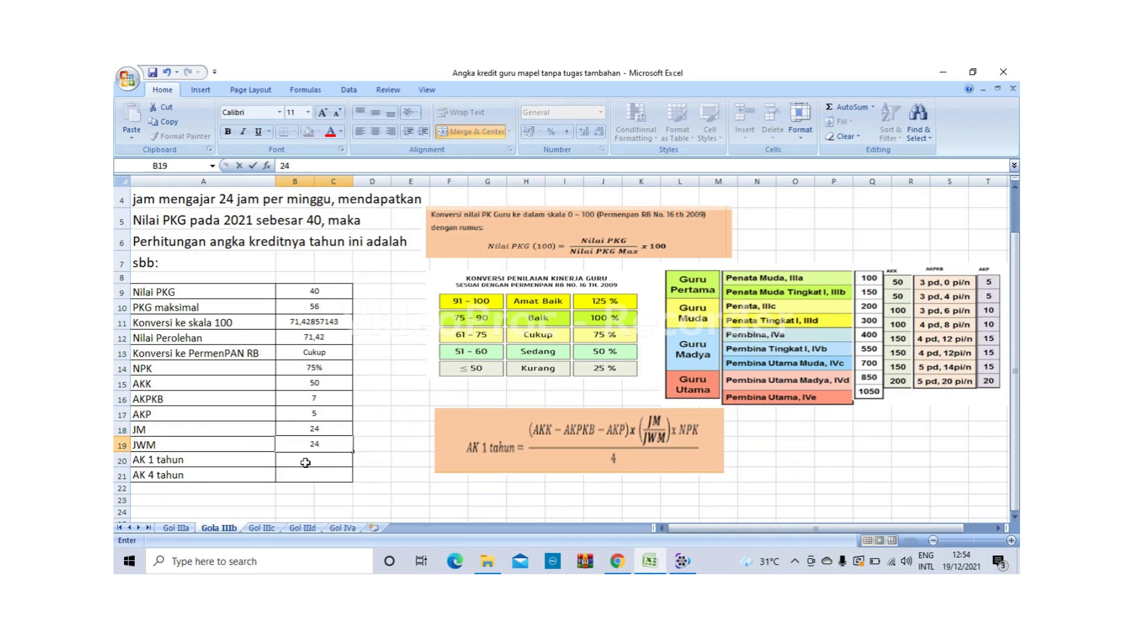
key(Return)
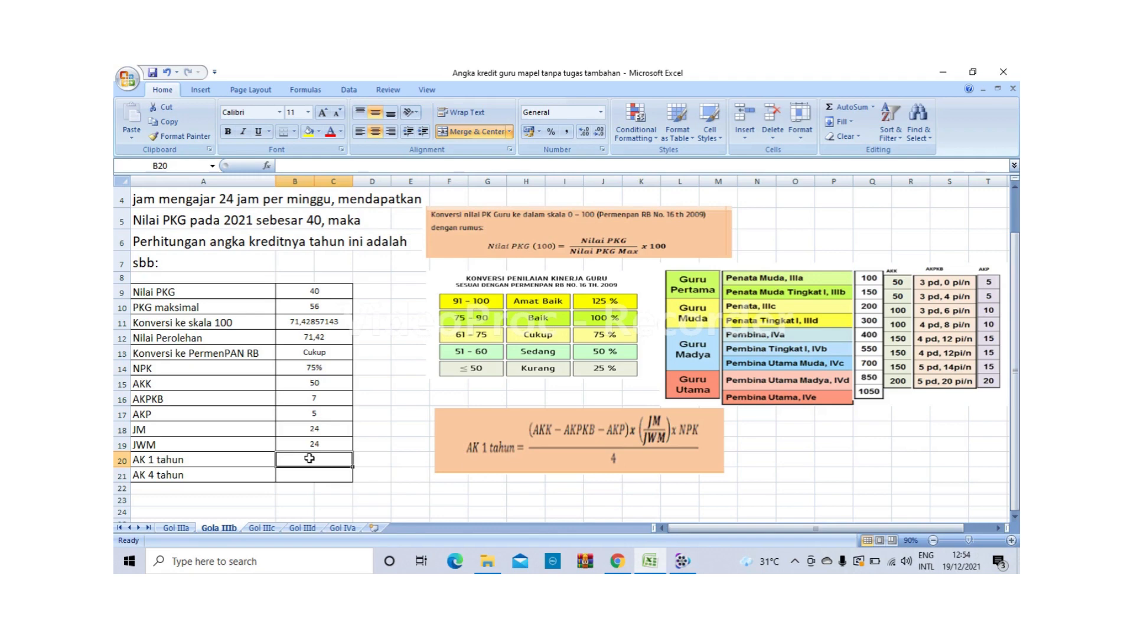
- Write the AK 1 tahun formula's numerator as =(50-7-5)*((24/(24))*75%) in the result cell, keeping it open for editing
text(=()
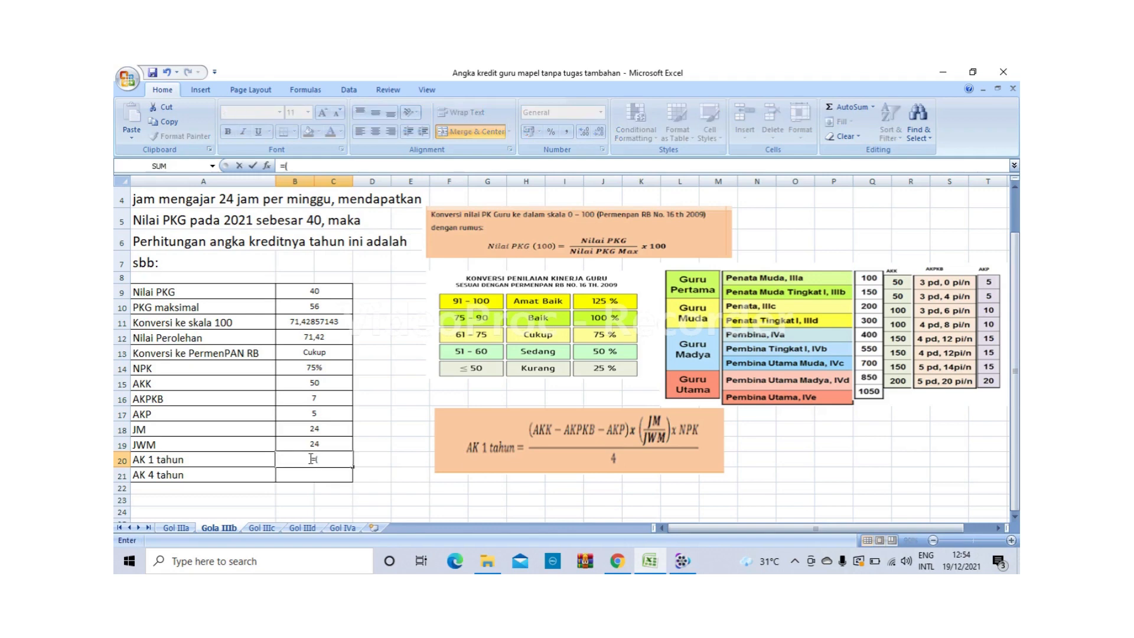
text(50-7-5)*(240/)
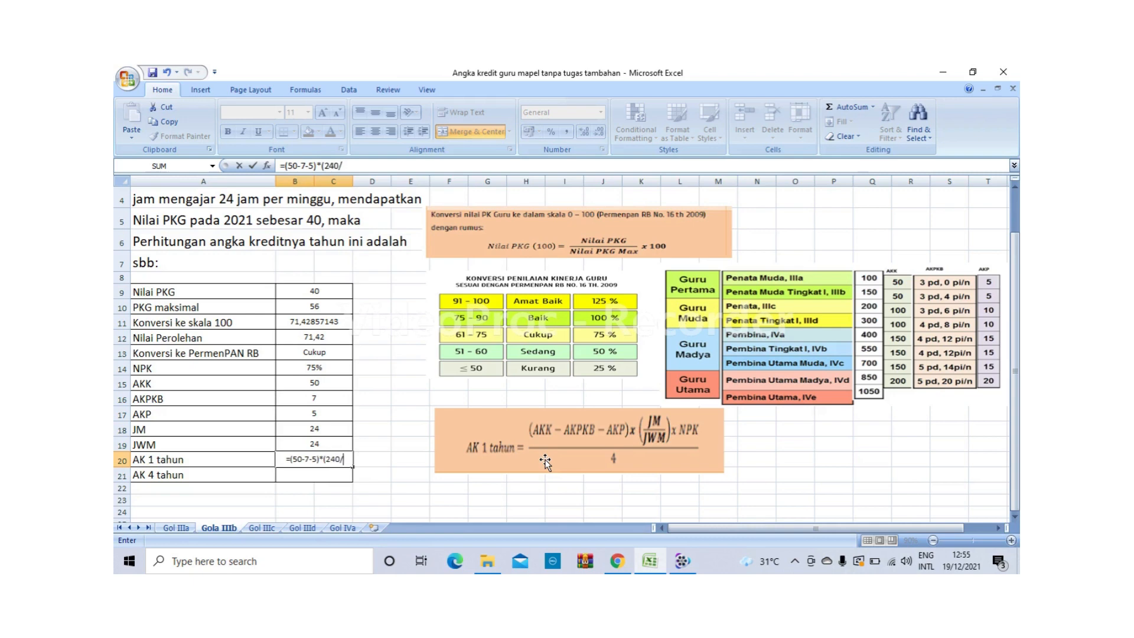
text((24)))
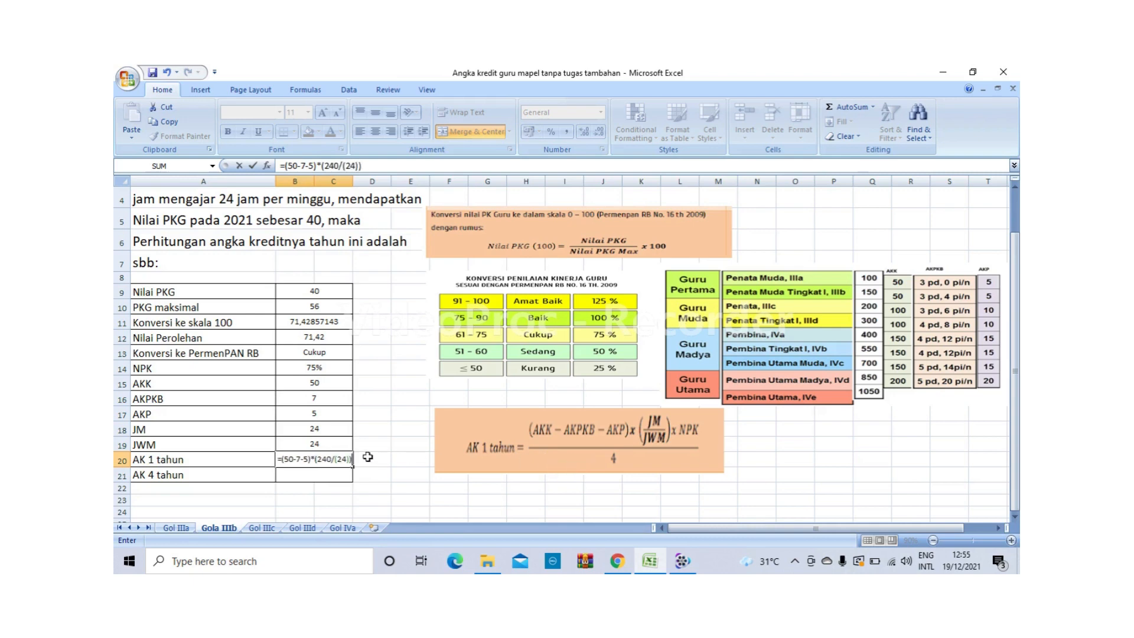
click(332, 458)
key(BackSpace)
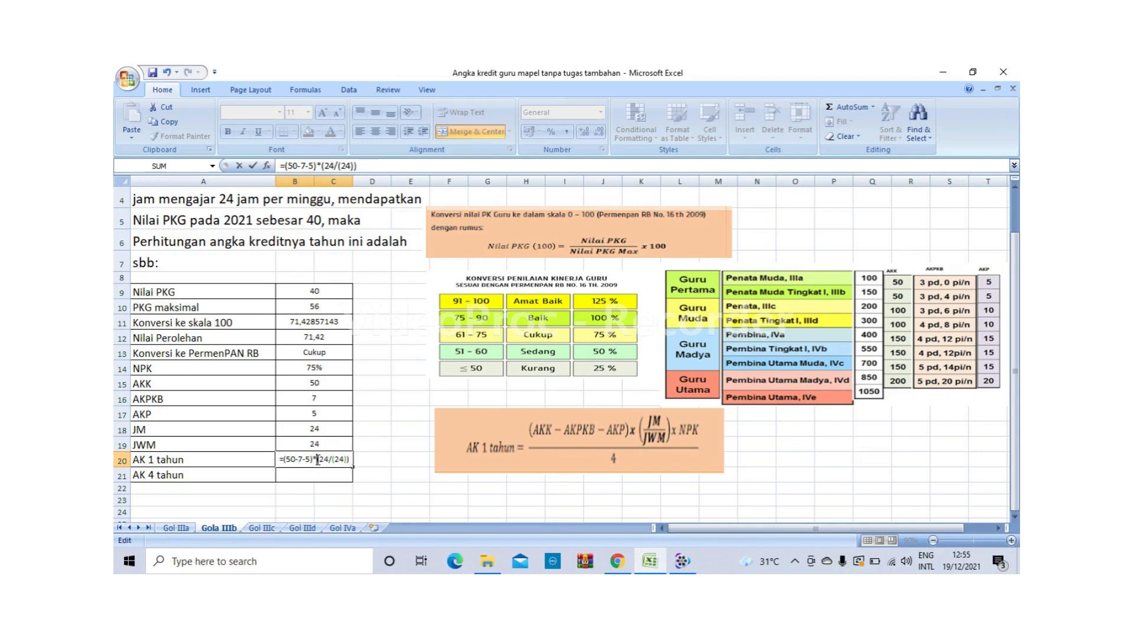
click(318, 459)
text(()
click(351, 460)
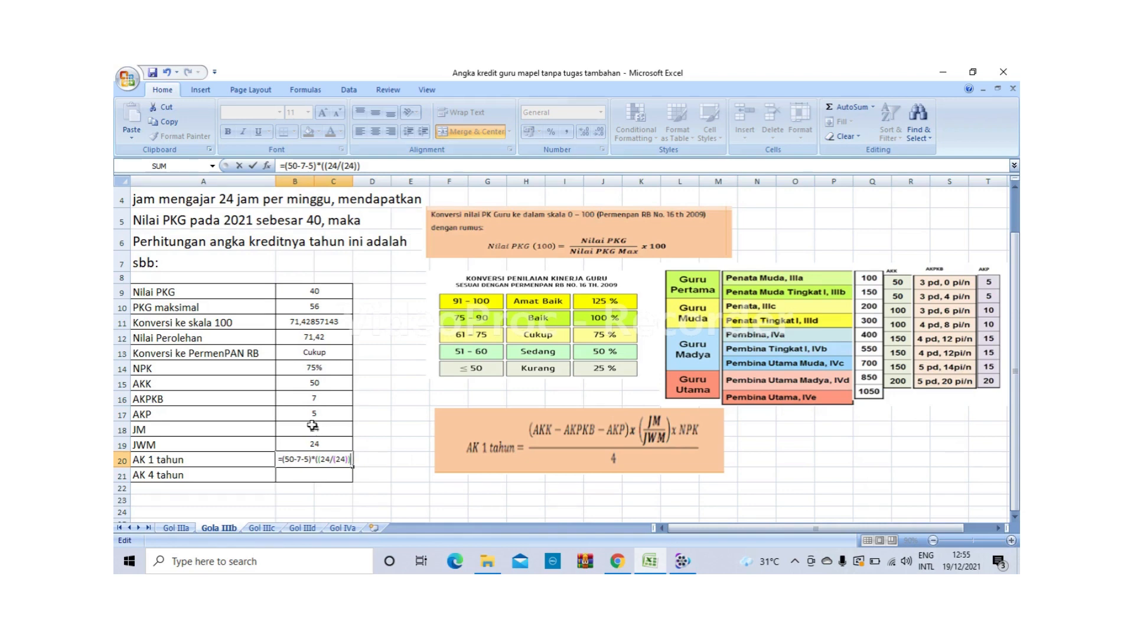
text(*75%)
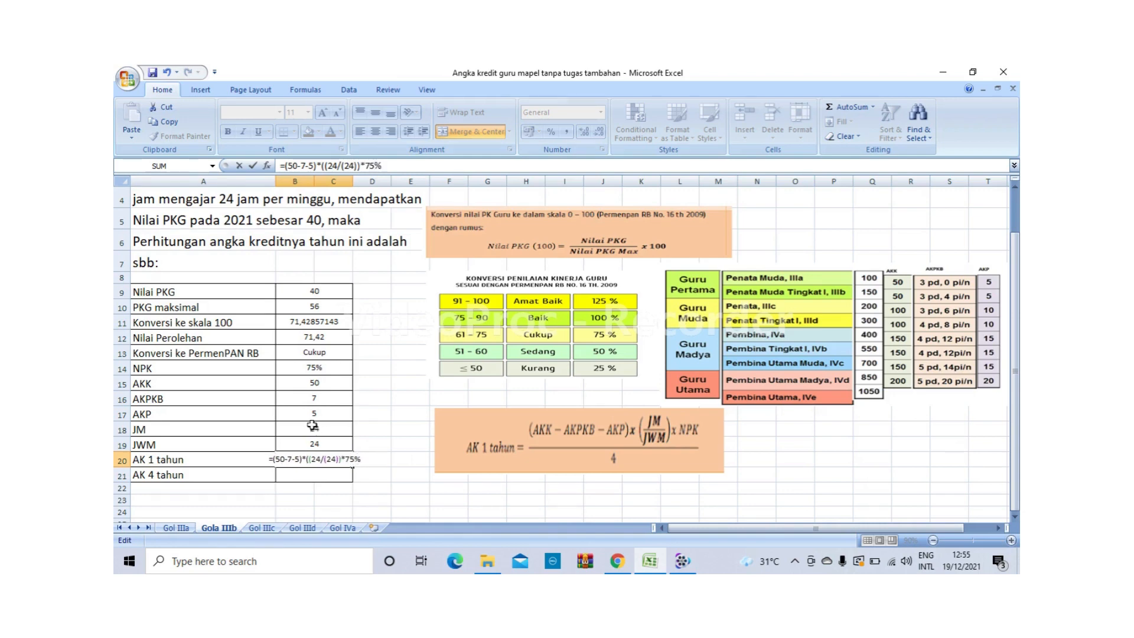
text())
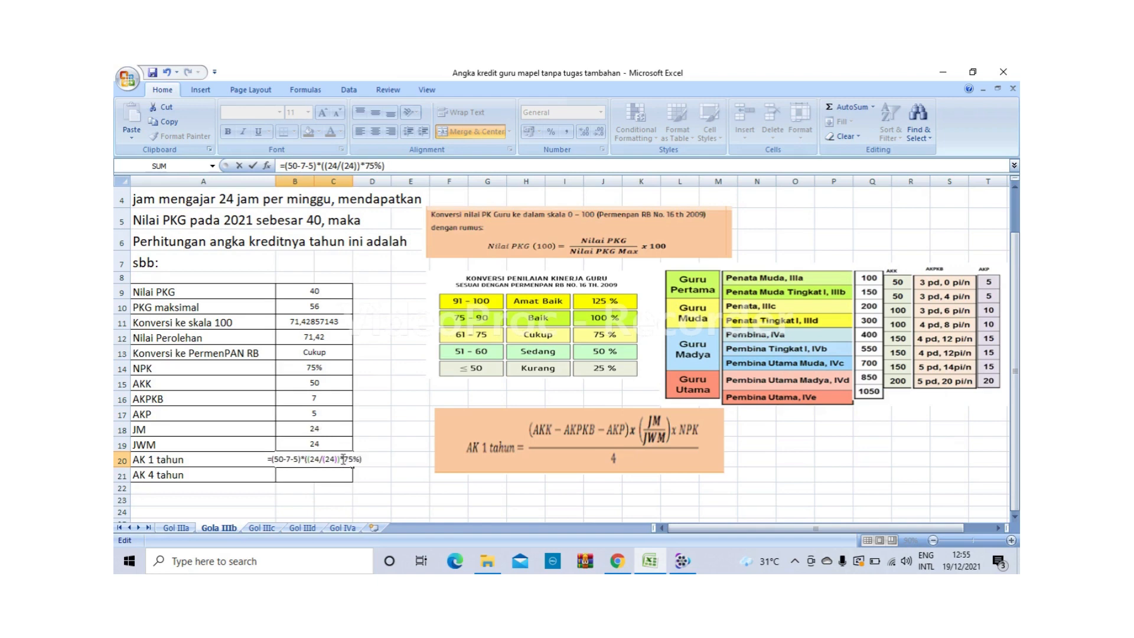
scroll(343, 458, down, 7)
click(294, 383)
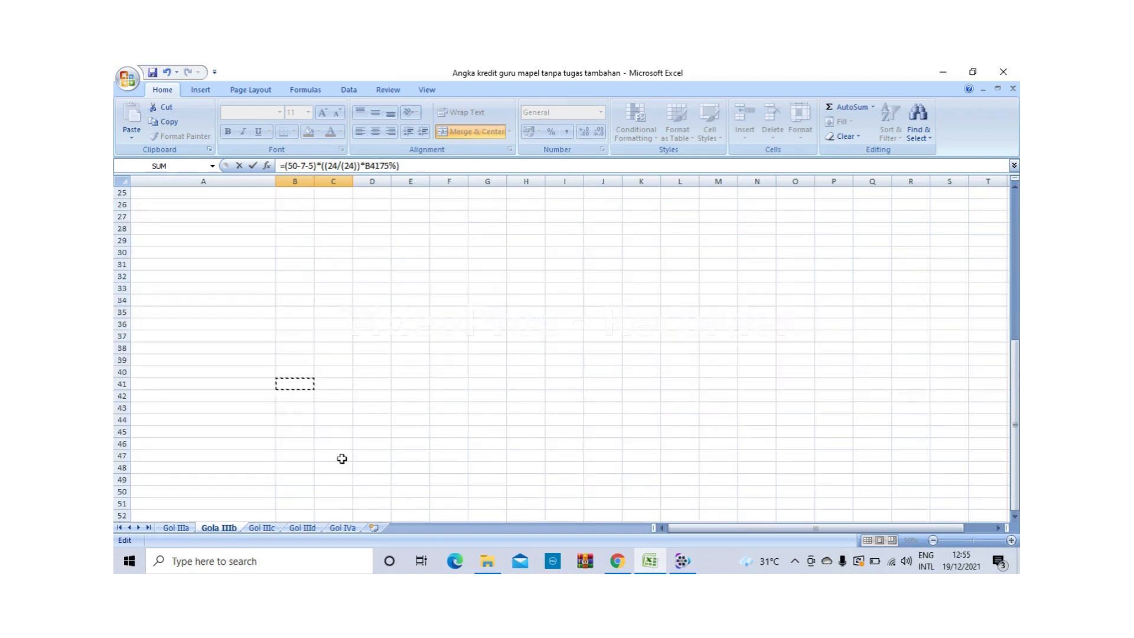
scroll(341, 437, up, 4)
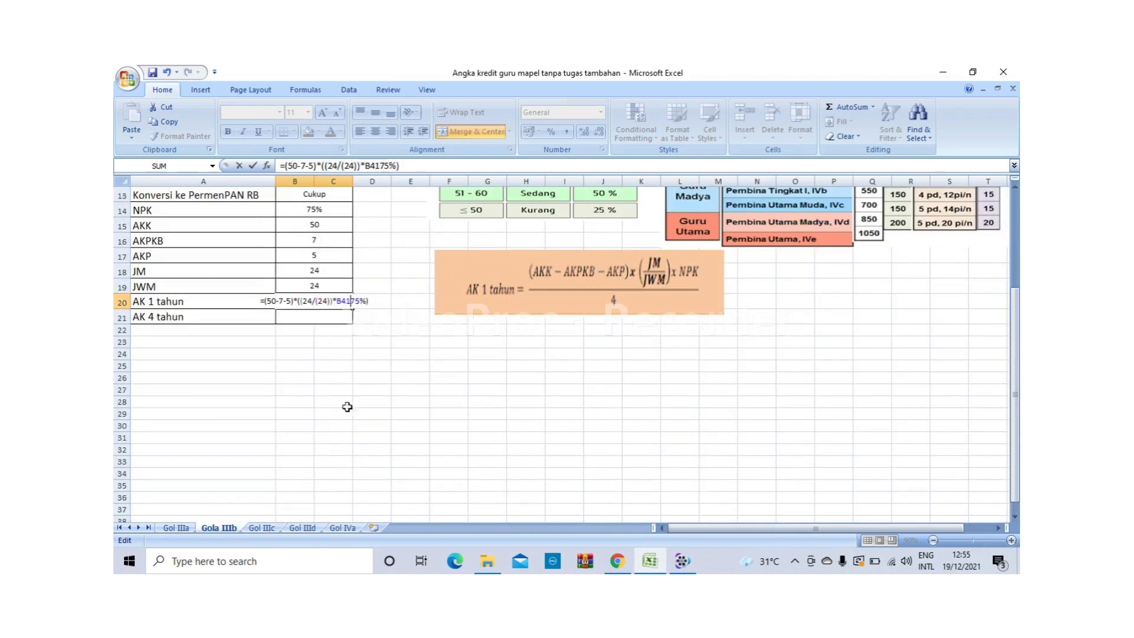
click(350, 301)
key(BackSpace)
key(BackSpace)
key(BackSpace)
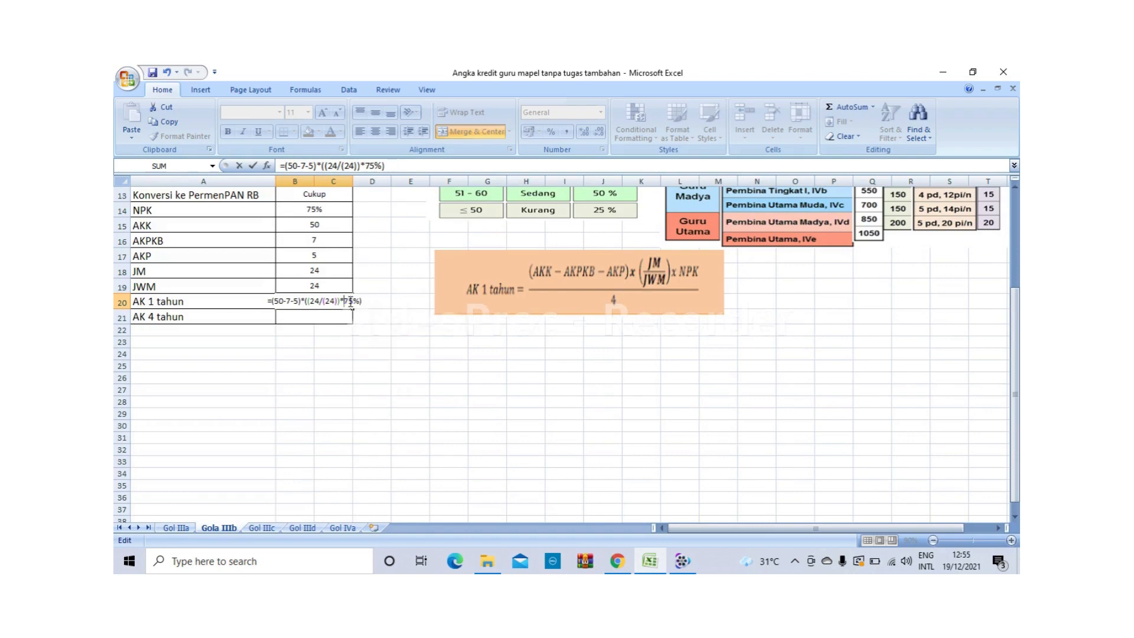
- Add extra parentheses around the 75% factor and the 50-7-5 term, making the AK 1 tahun formula =((50-7-5))*((24/(24))*((75%))
text(()
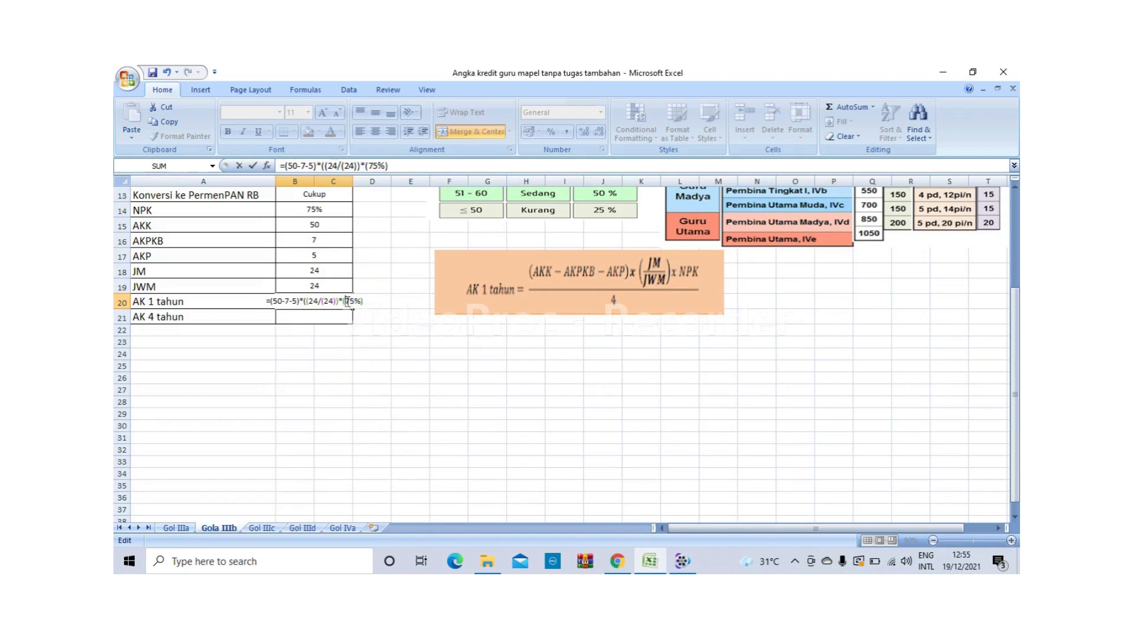
click(344, 301)
text(()
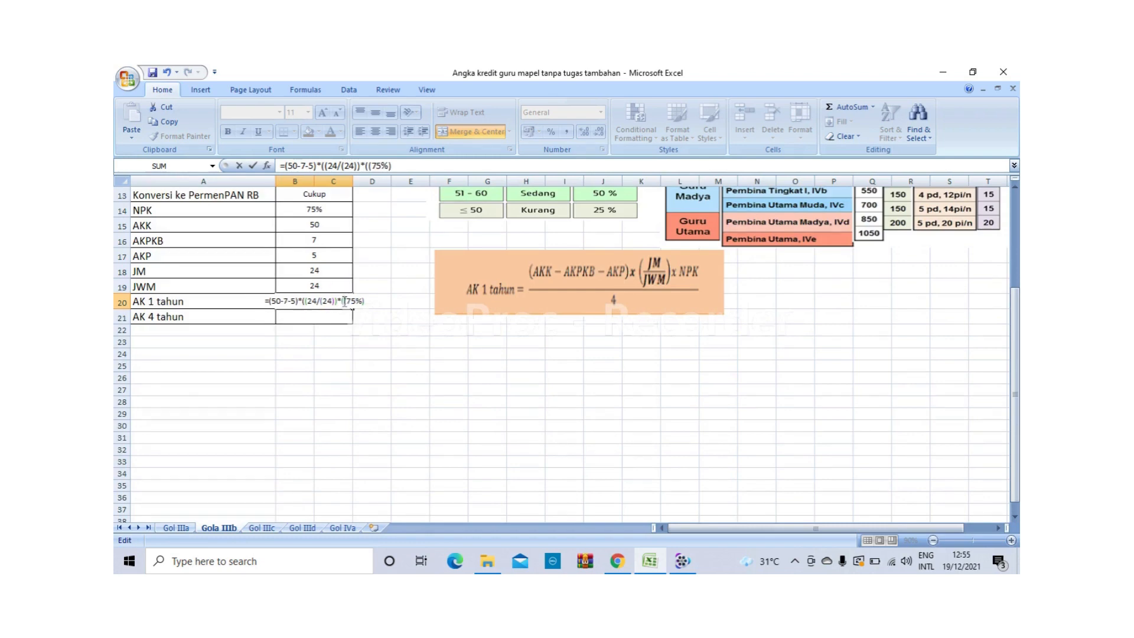
click(366, 301)
text())
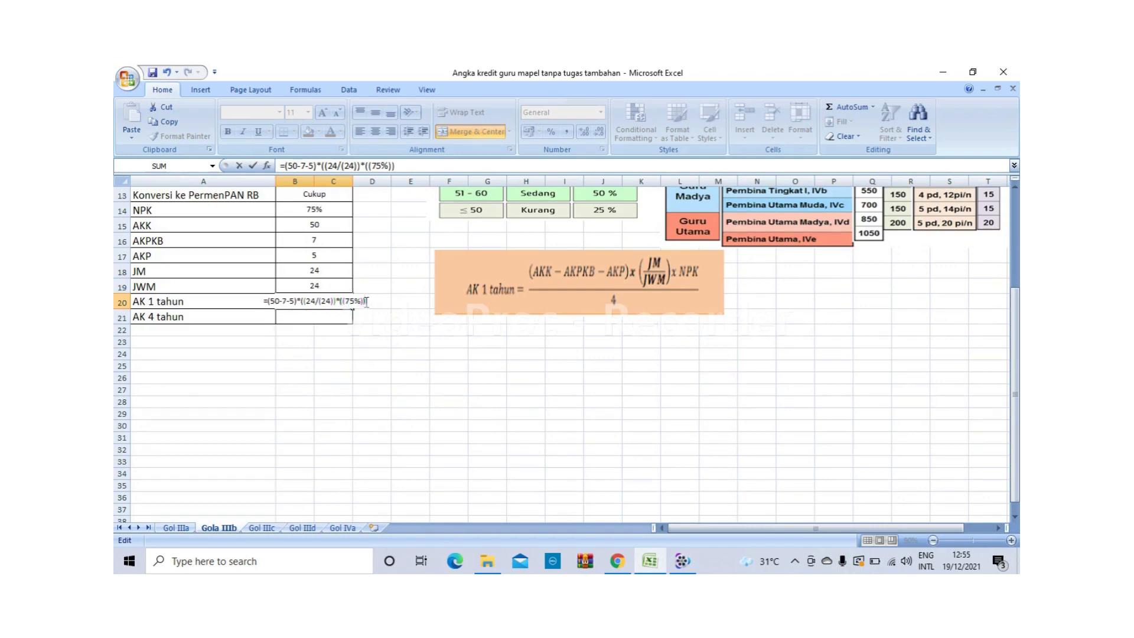
click(267, 301)
text(()
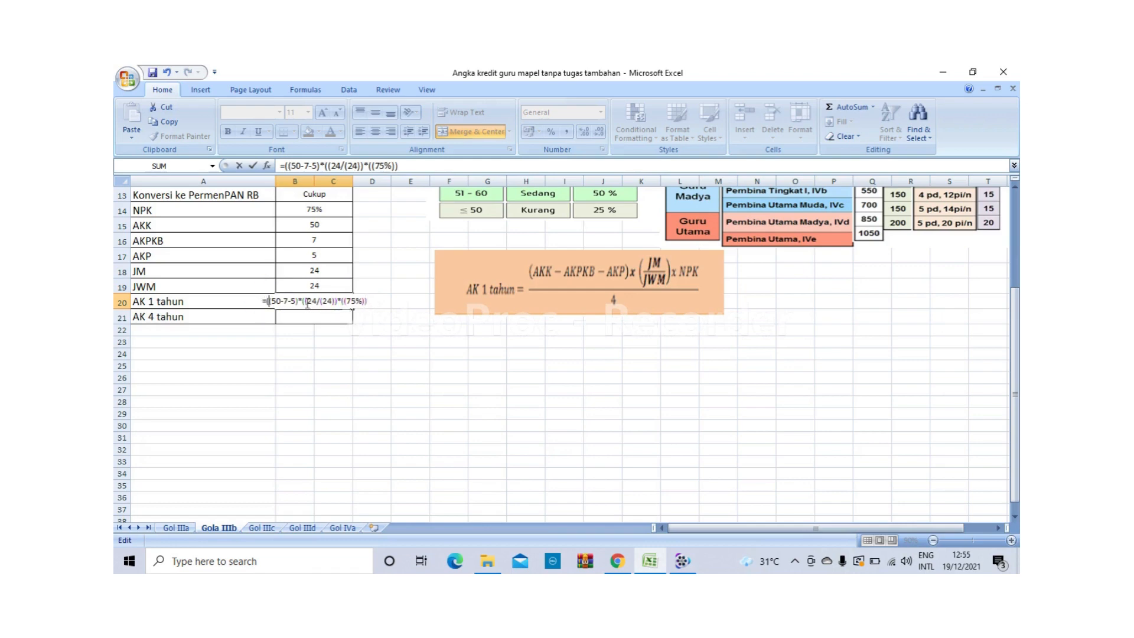
click(298, 302)
text())
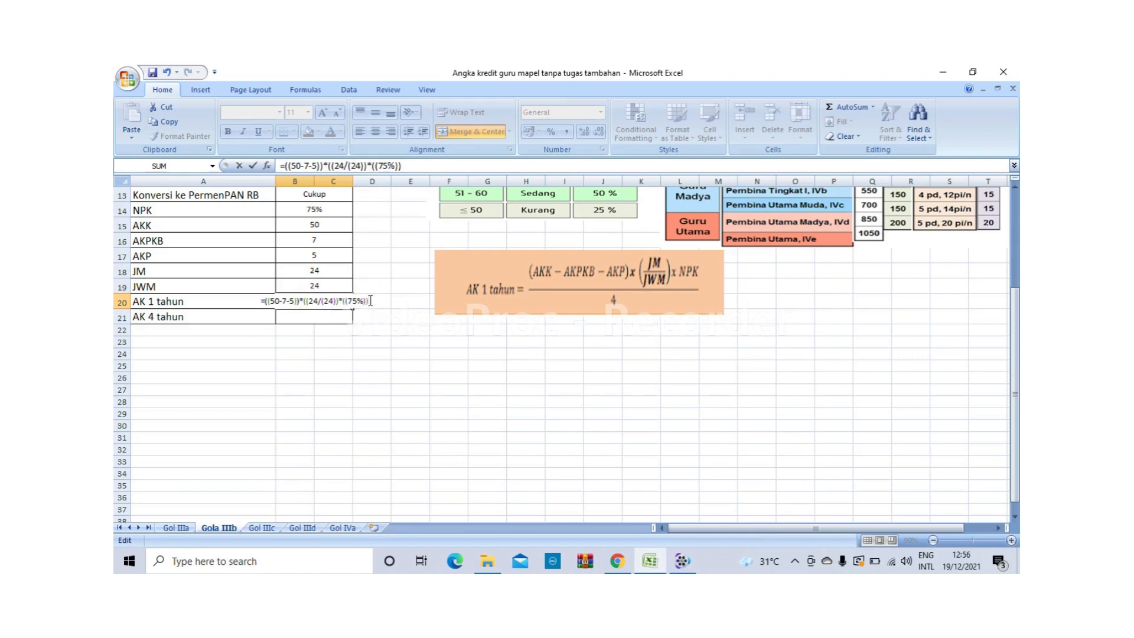
- Finish the AK 1 tahun formula by dividing it by 4, and accept the proposed formula correction
click(370, 301)
text(/4)
key(Return)
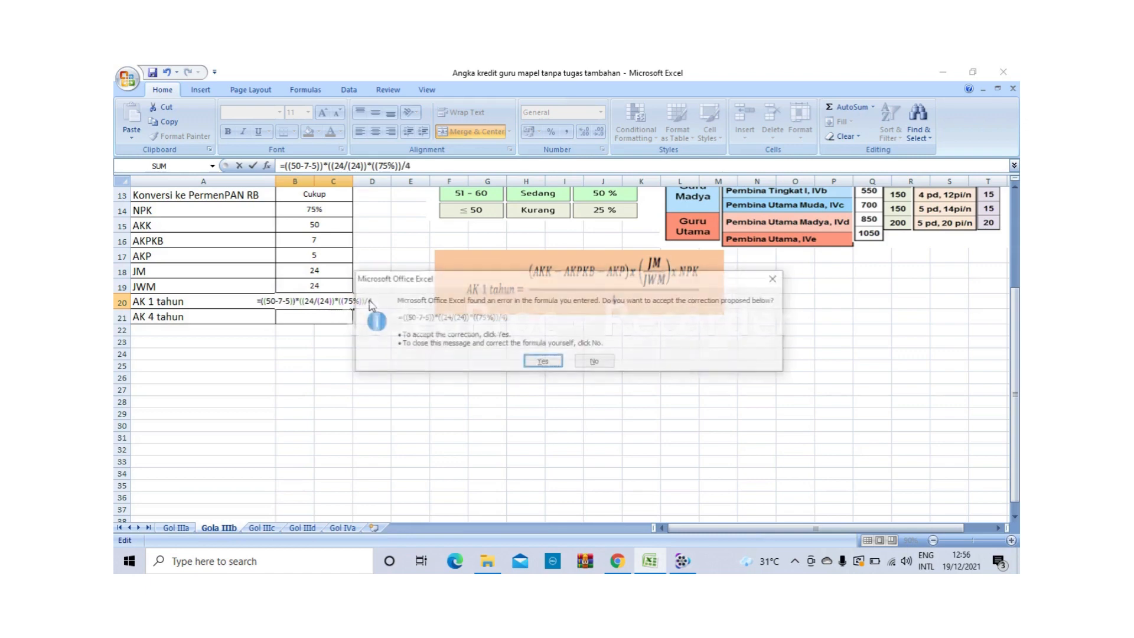
key(Return)
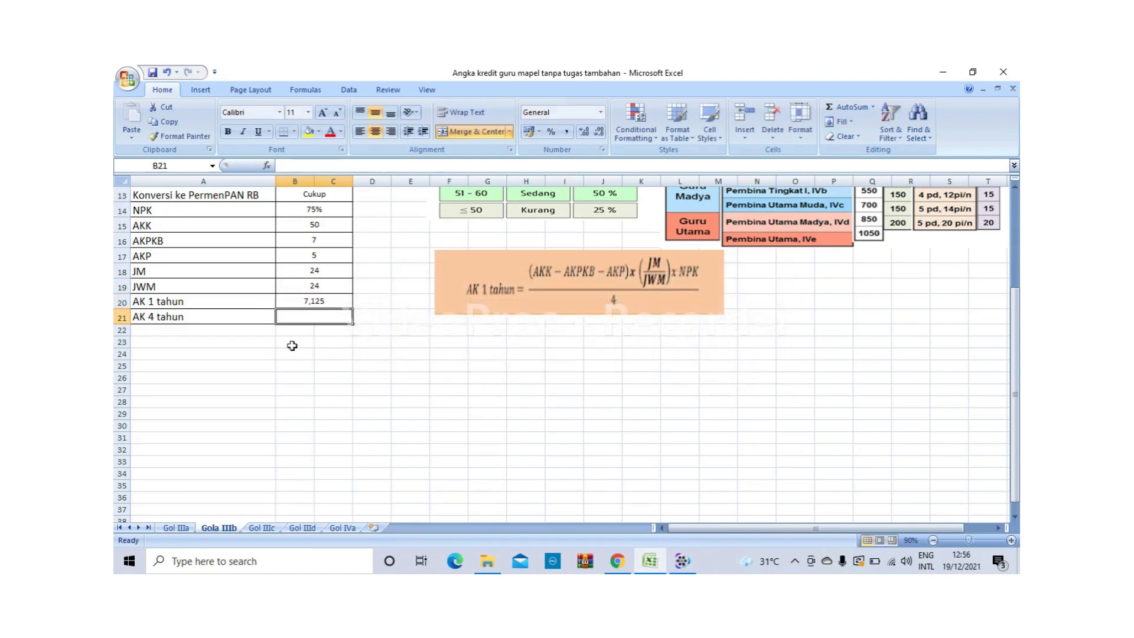
- Calculate AK 4 tahun in B21 with the formula =(7,125)*(4)
scroll(291, 346, up, 2)
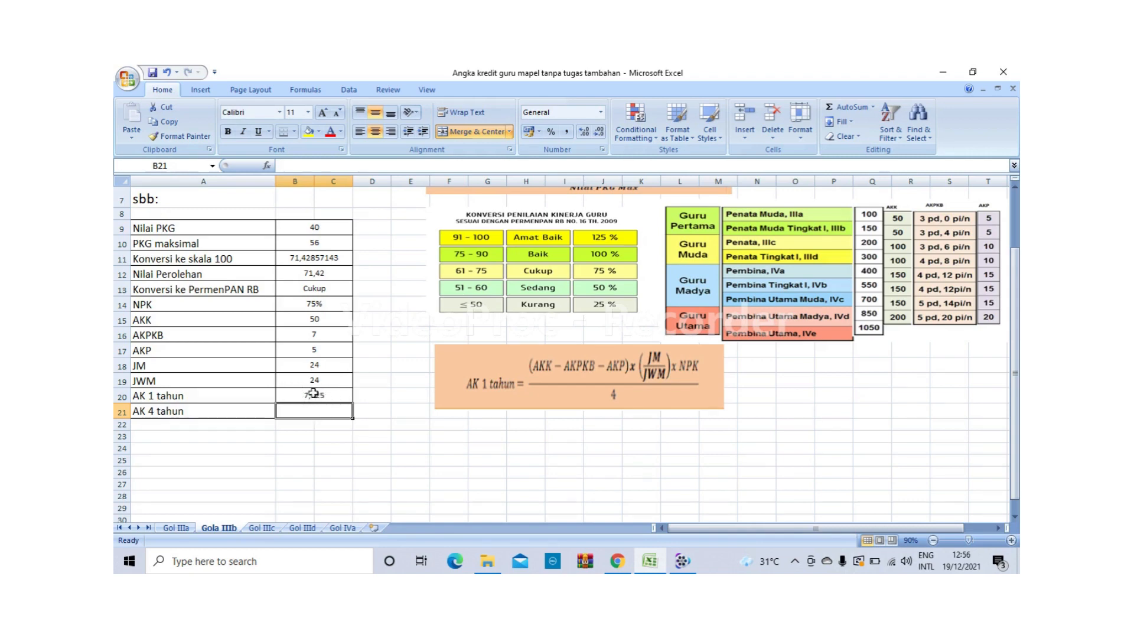
scroll(319, 377, up, 2)
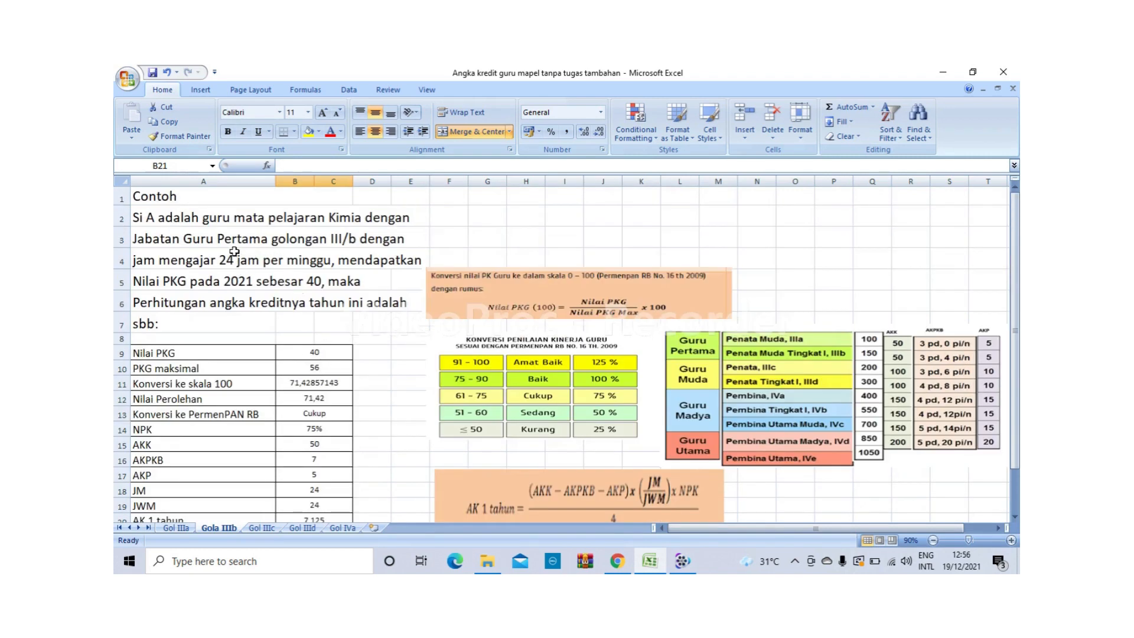
scroll(302, 325, down, 1)
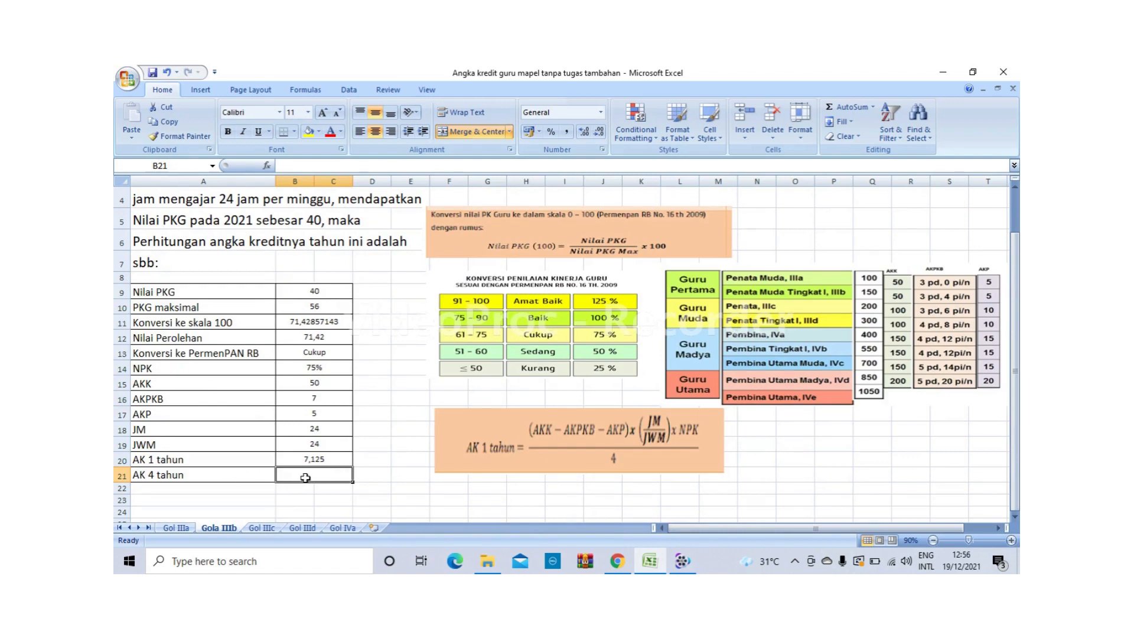
text(=(7,)
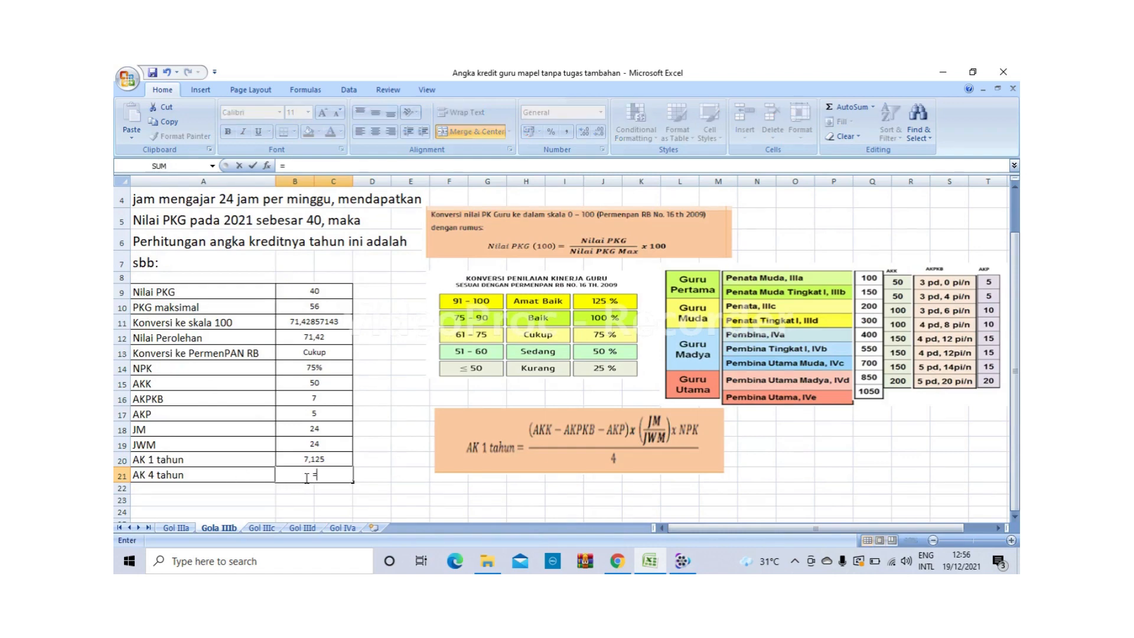
text(125)*(4))
key(Return)
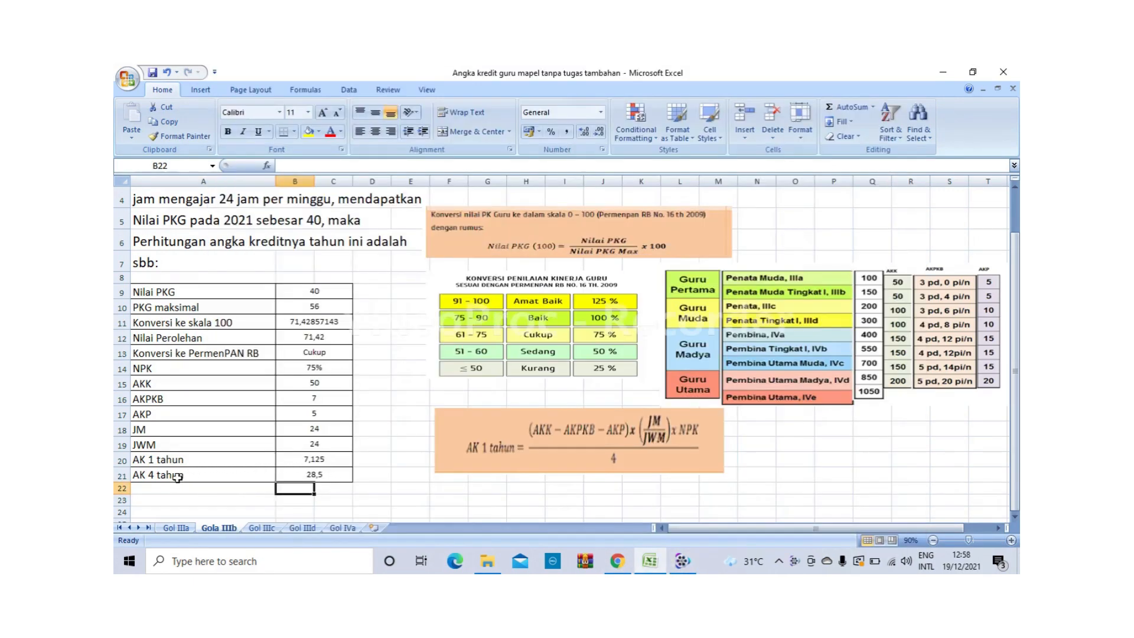
double_click(332, 475)
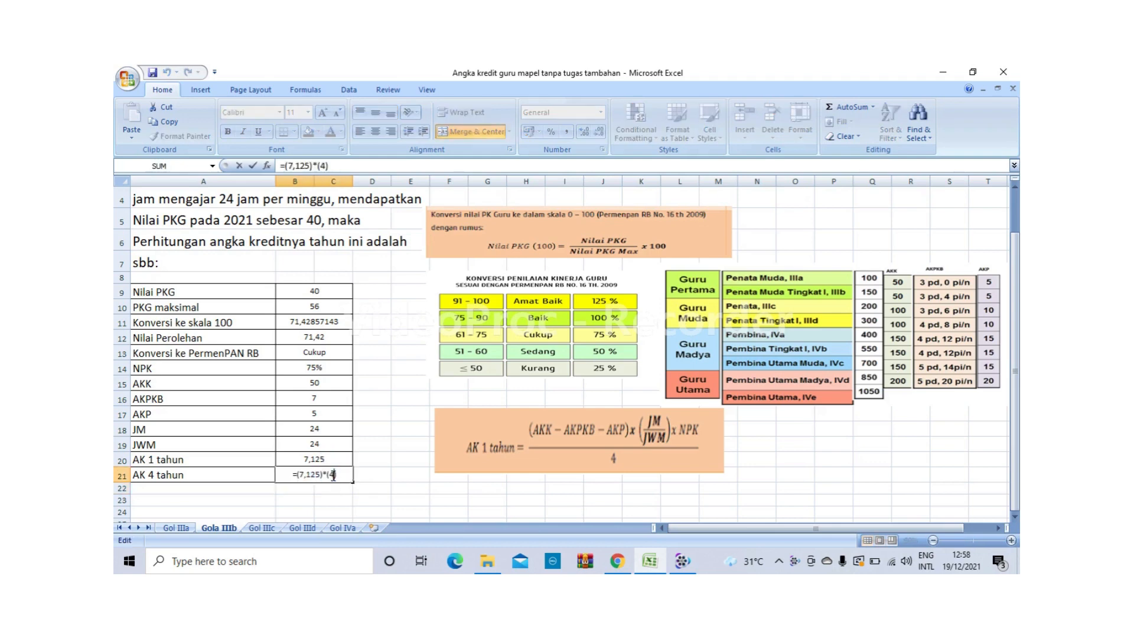
key(Return)
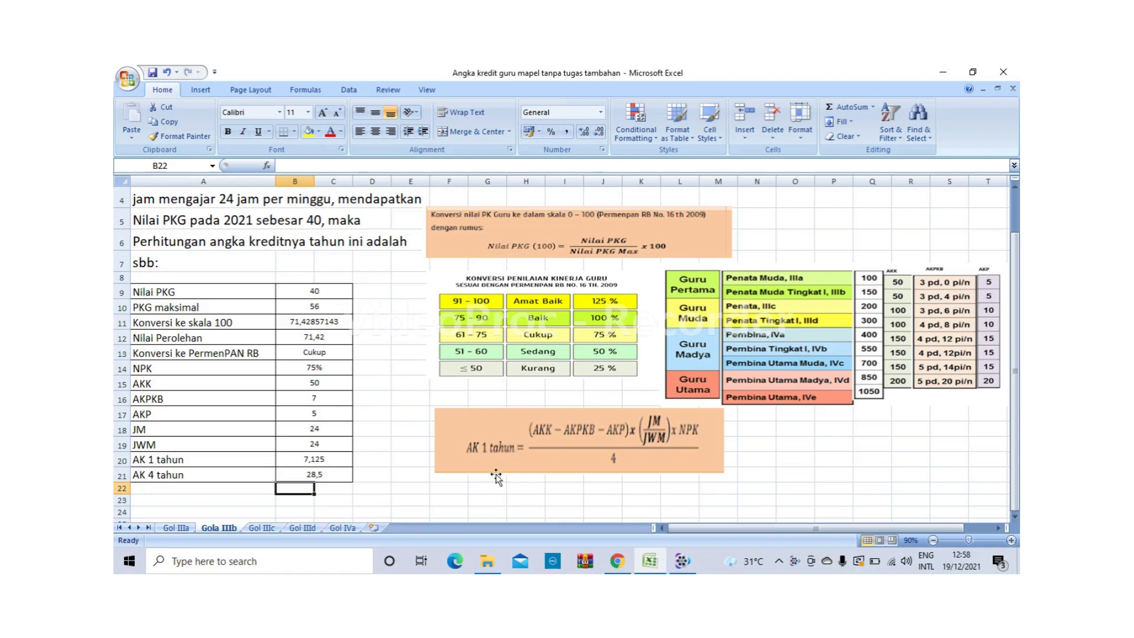
- Add the AK 4 tahun, AKPKB and AKP credits in cell B23 with =(28,5)+(7)+(5)
click(306, 503)
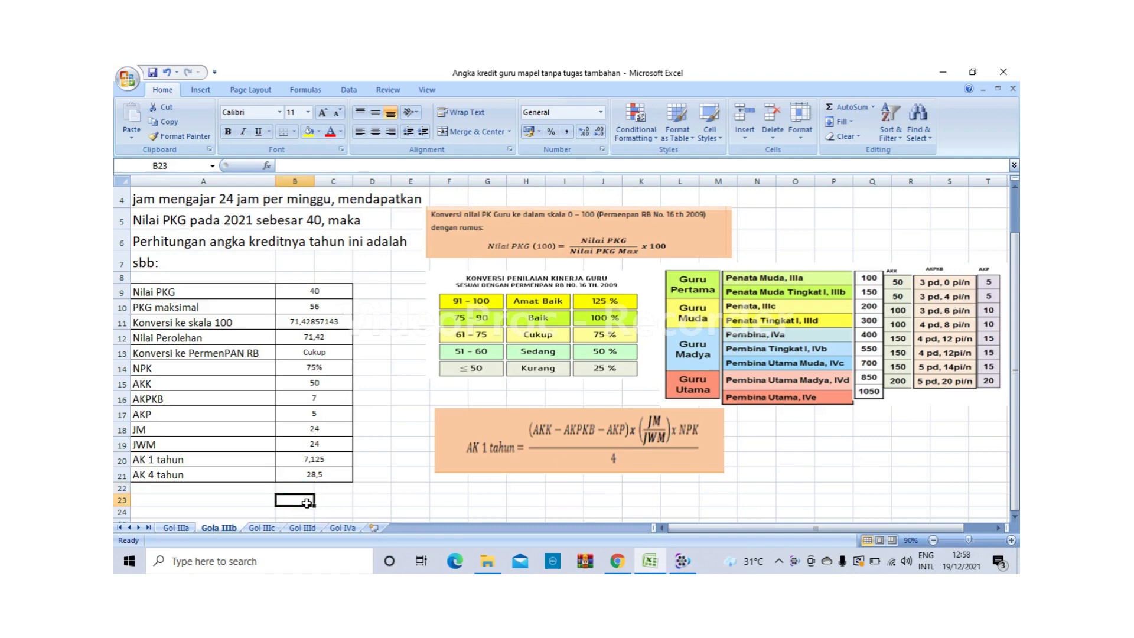
text(=(28)
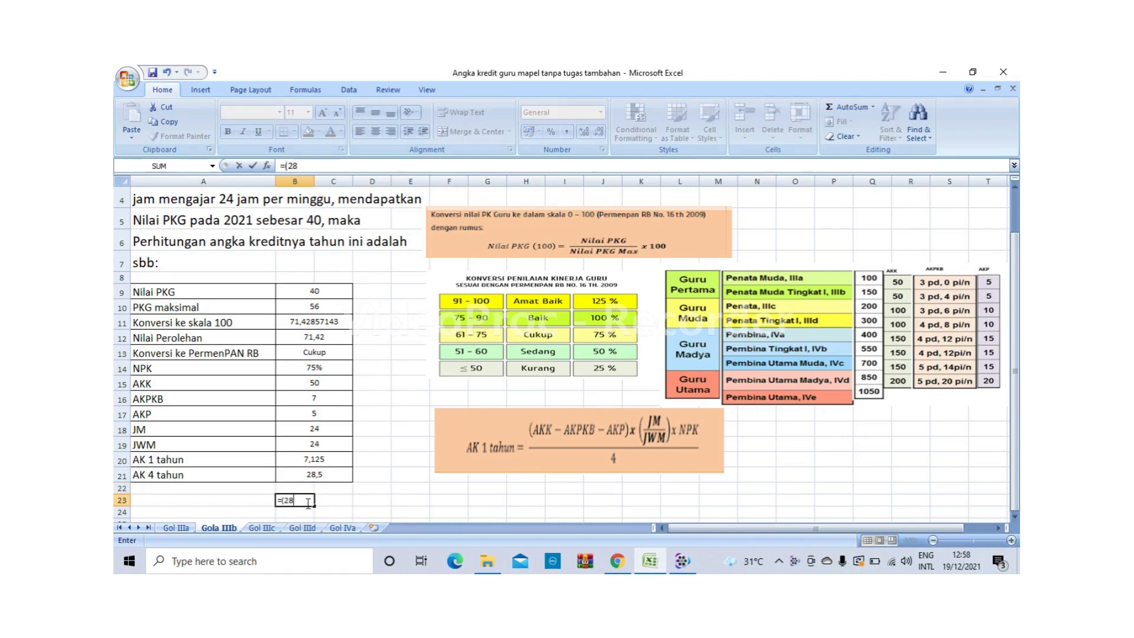
text(,5)+9)
key(BackSpace)
text(7)+(%)
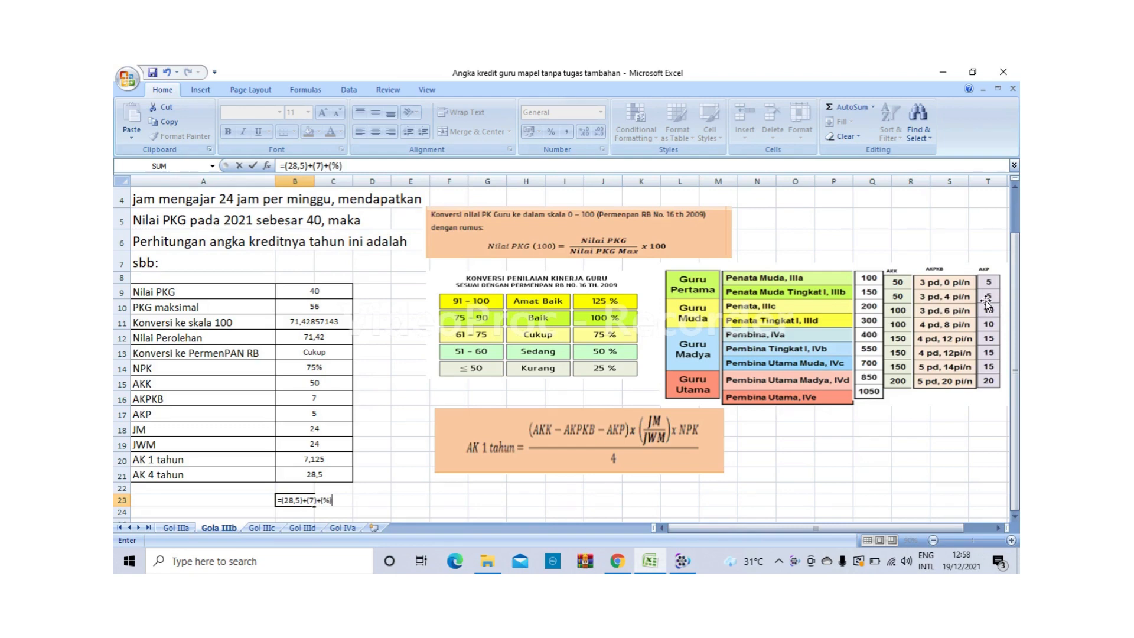
key(BackSpace)
text(5))
key(Return)
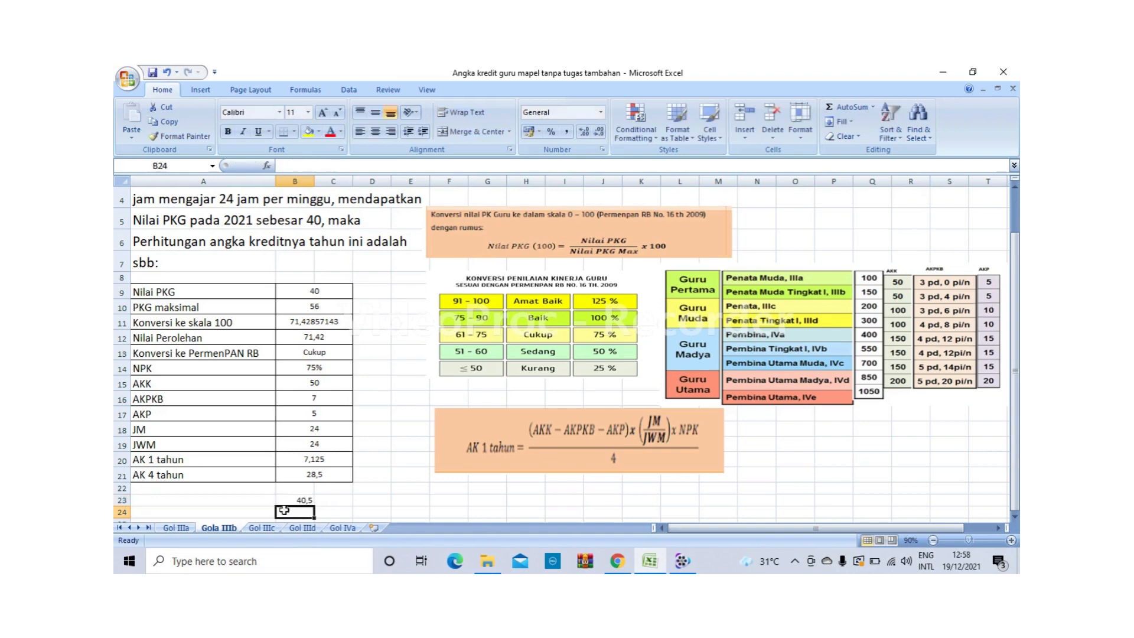